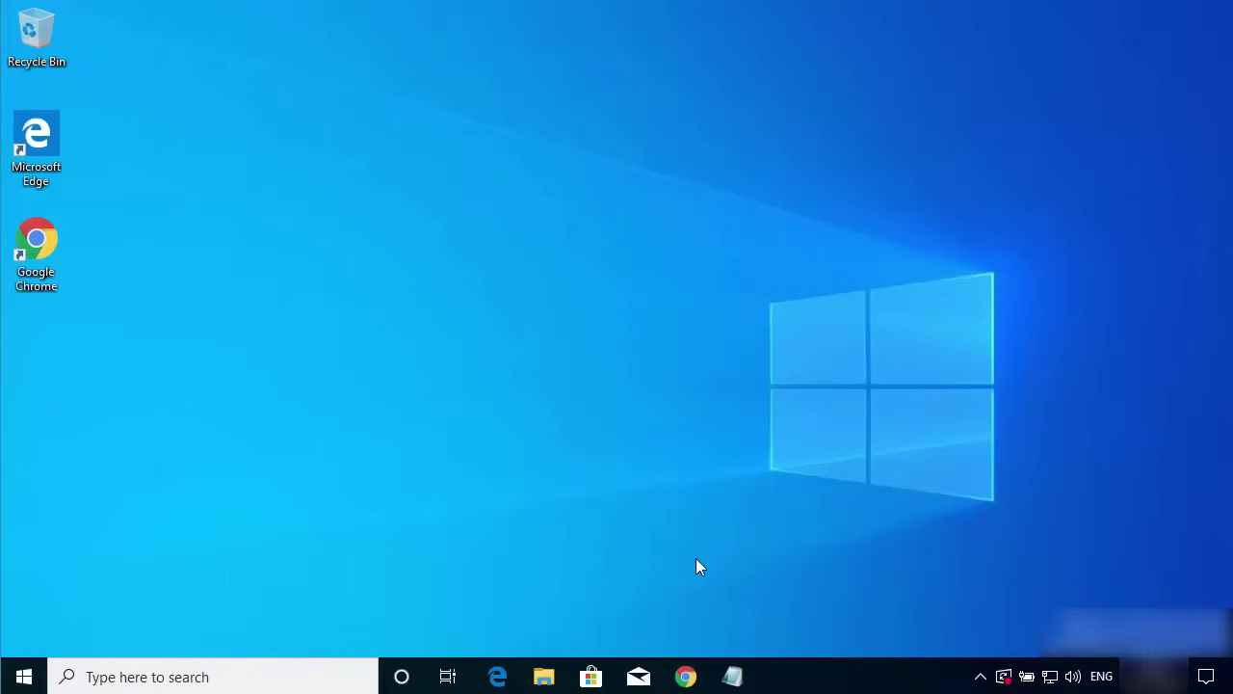
Open the OBS download page from the Chrome search results and download the Windows installer for OBS Studio 24.0.3
{"action": "left_click", "coordinate": [684, 676]}
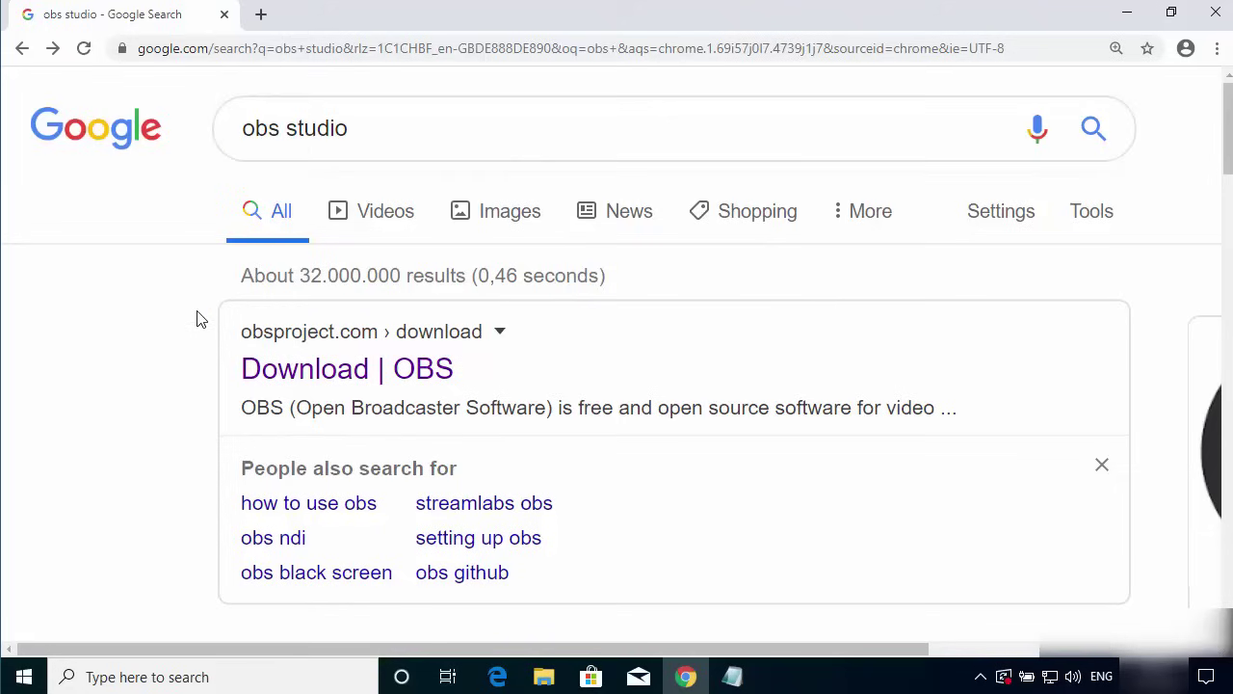
{"action": "left_click", "coordinate": [301, 376]}
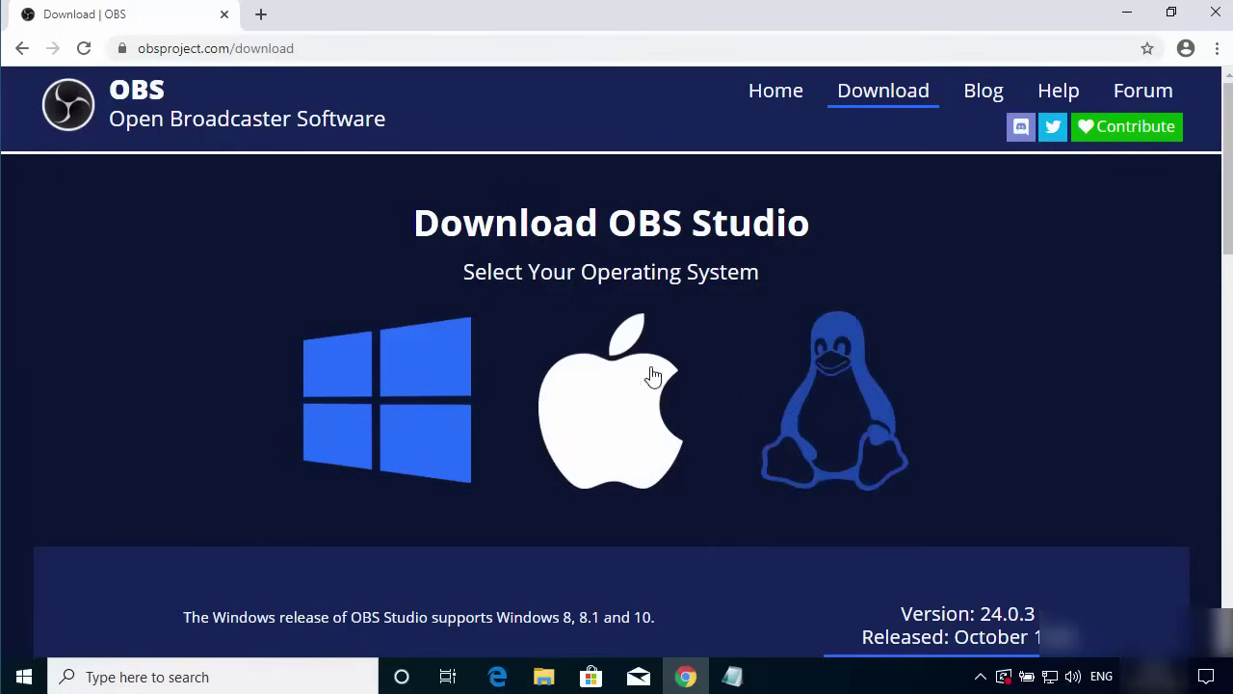
{"action": "scroll", "coordinate": [276, 344], "scroll_direction": "down", "scroll_amount": 1}
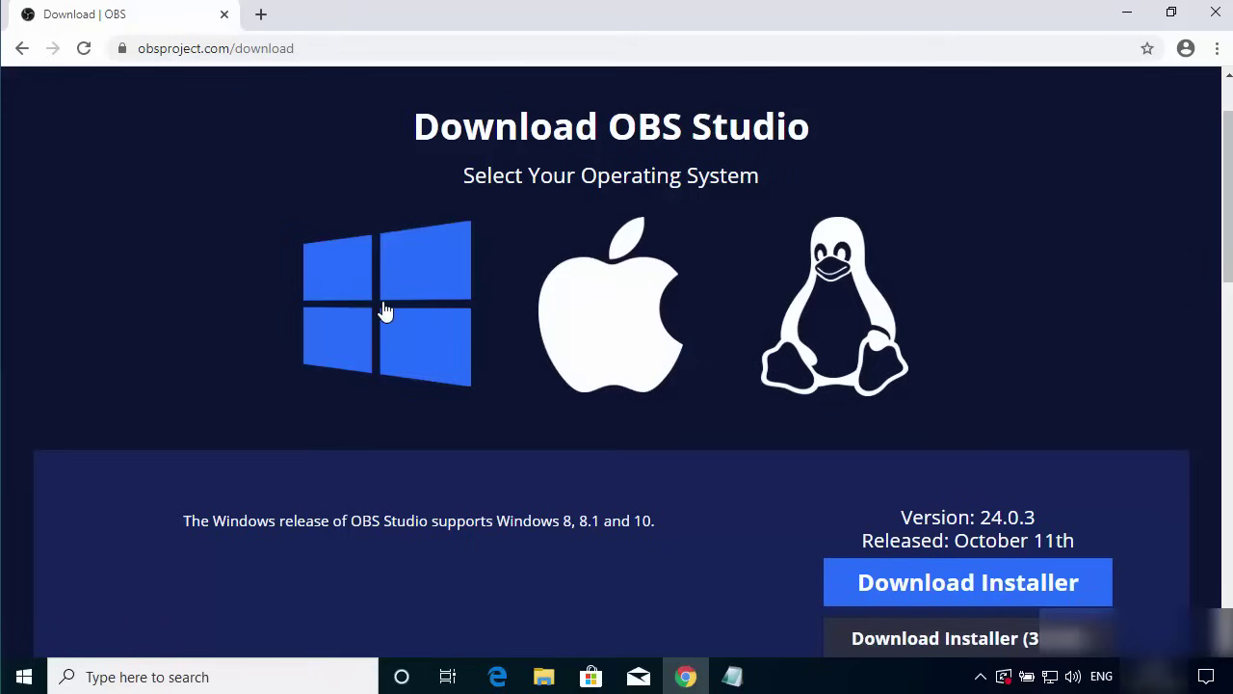
{"action": "left_click", "coordinate": [920, 589]}
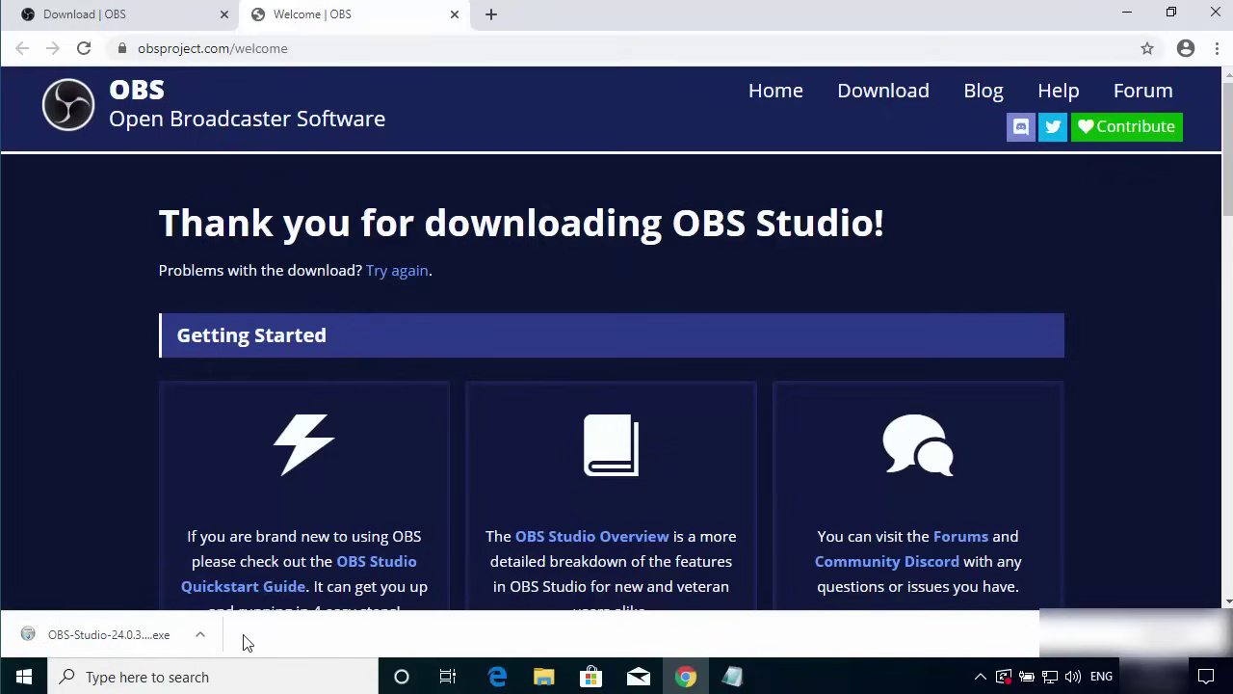
Run the downloaded OBS Studio installer with permission to make changes, start the setup and agree to download the missing runtime components
{"action": "left_click", "coordinate": [101, 644]}
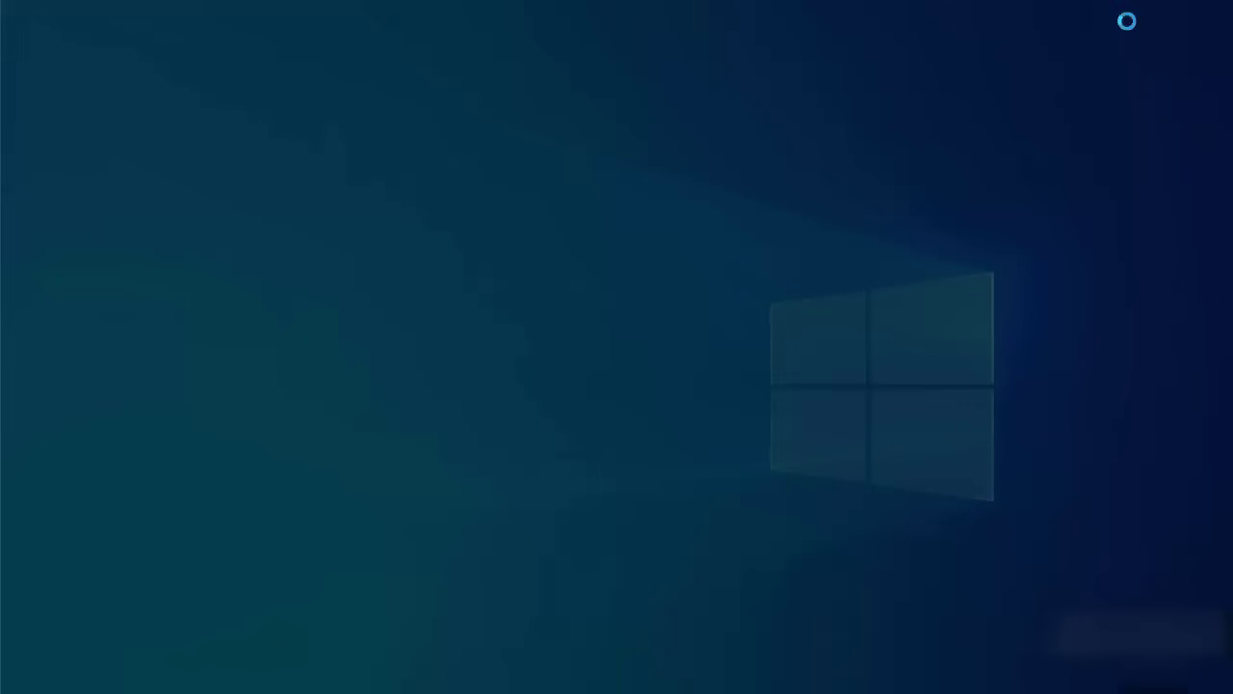
{"action": "left_click", "coordinate": [528, 468]}
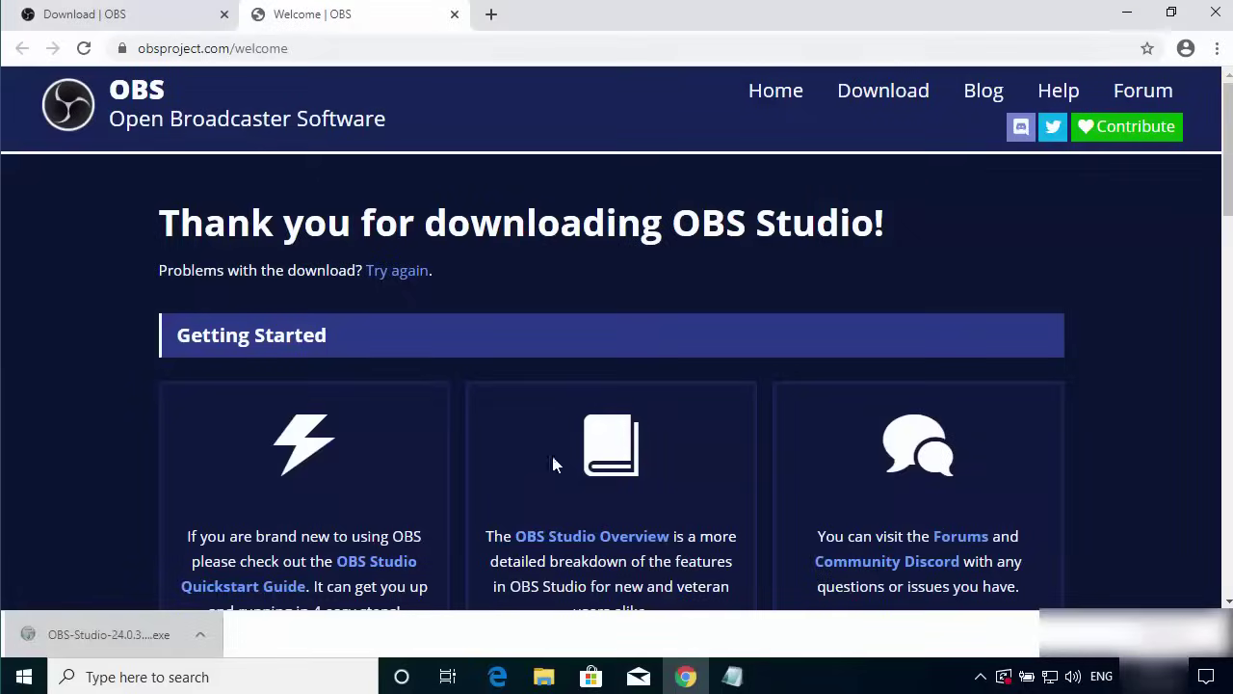
{"action": "left_click", "coordinate": [1139, 19]}
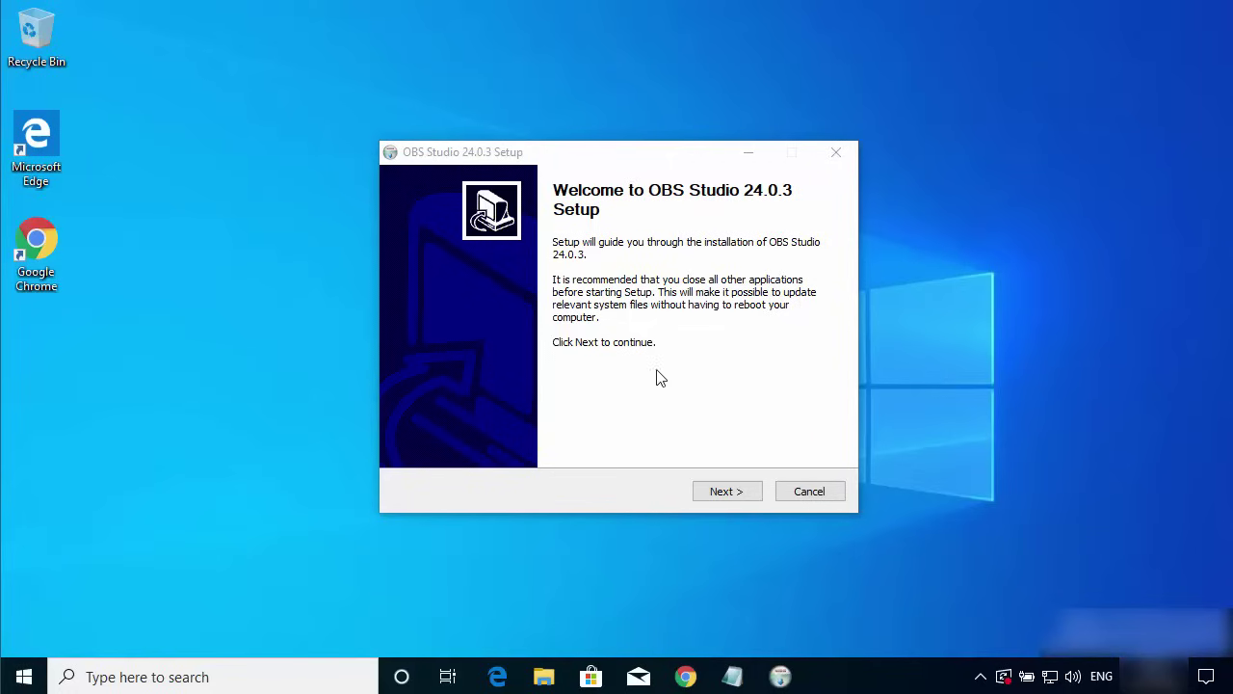
{"action": "left_click", "coordinate": [715, 490]}
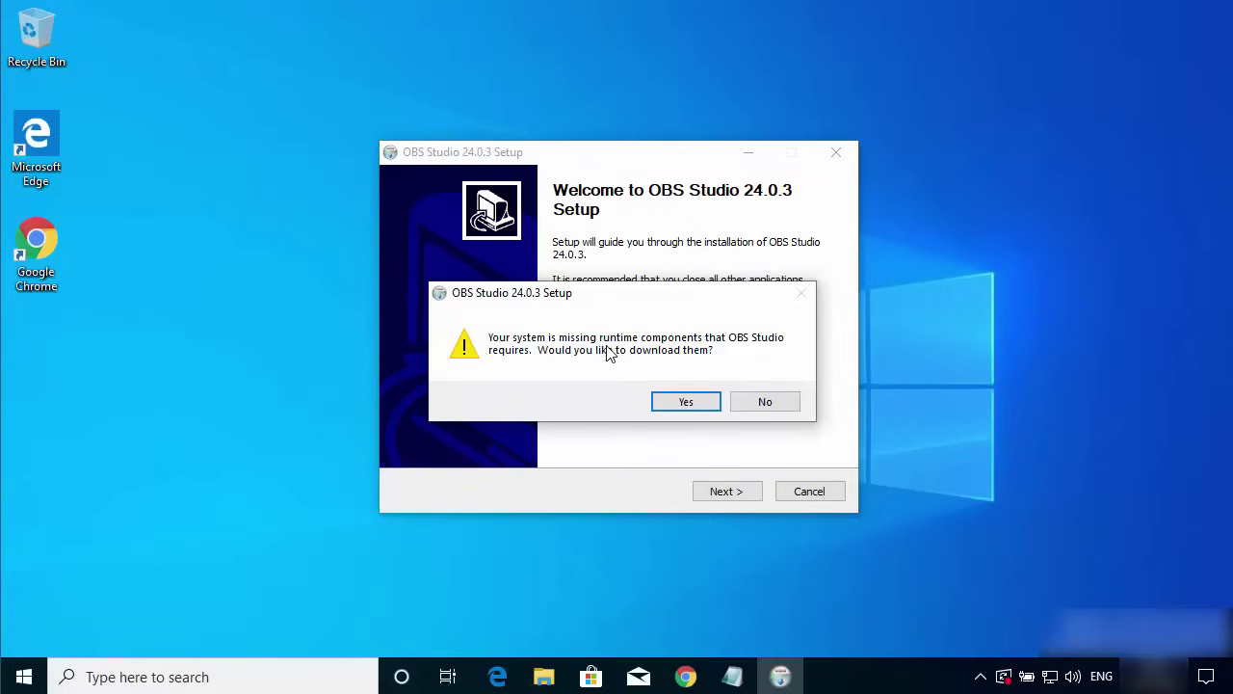
{"action": "left_click", "coordinate": [685, 402]}
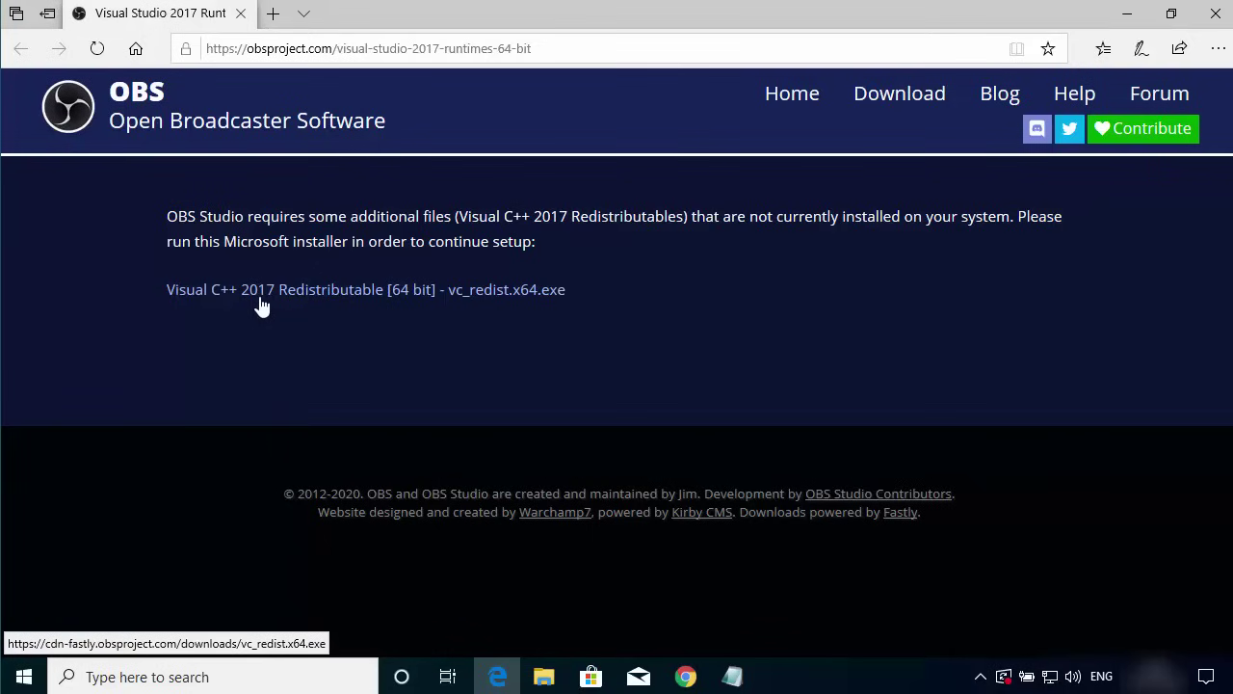
Run vc_redist.x64.exe from the OBS runtimes page, accept its license terms and install the Visual C++ Redistributable
{"action": "left_click", "coordinate": [355, 294]}
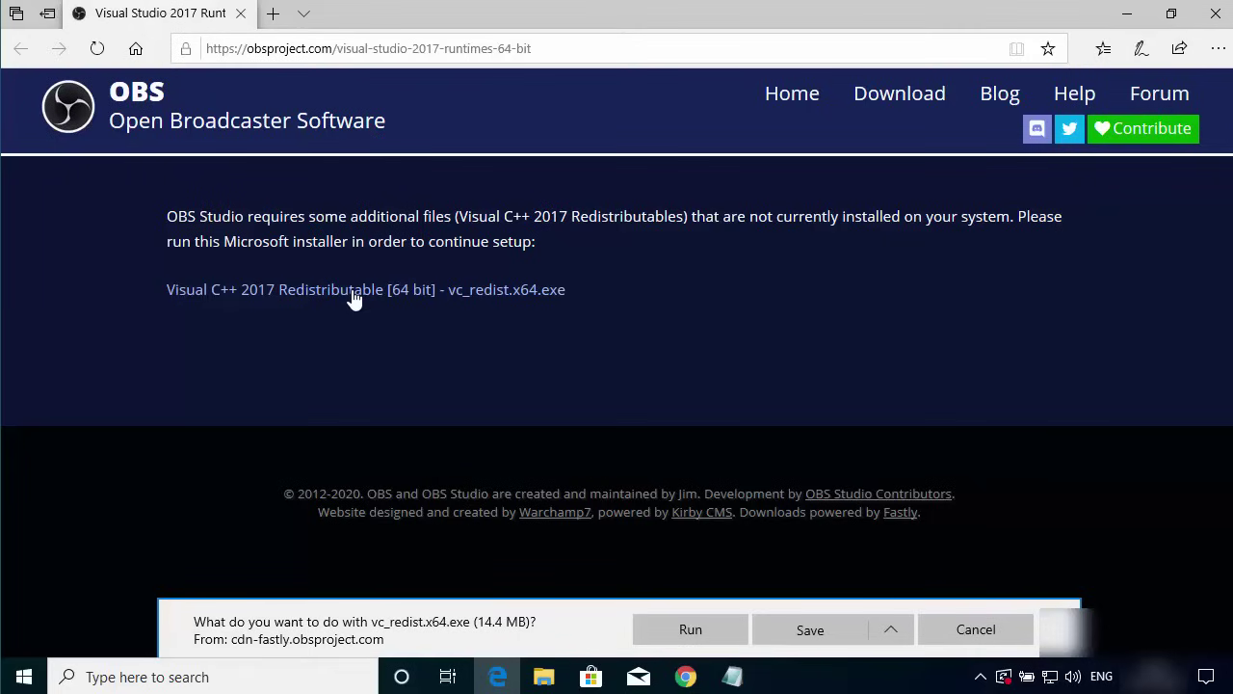
{"action": "left_click", "coordinate": [691, 629]}
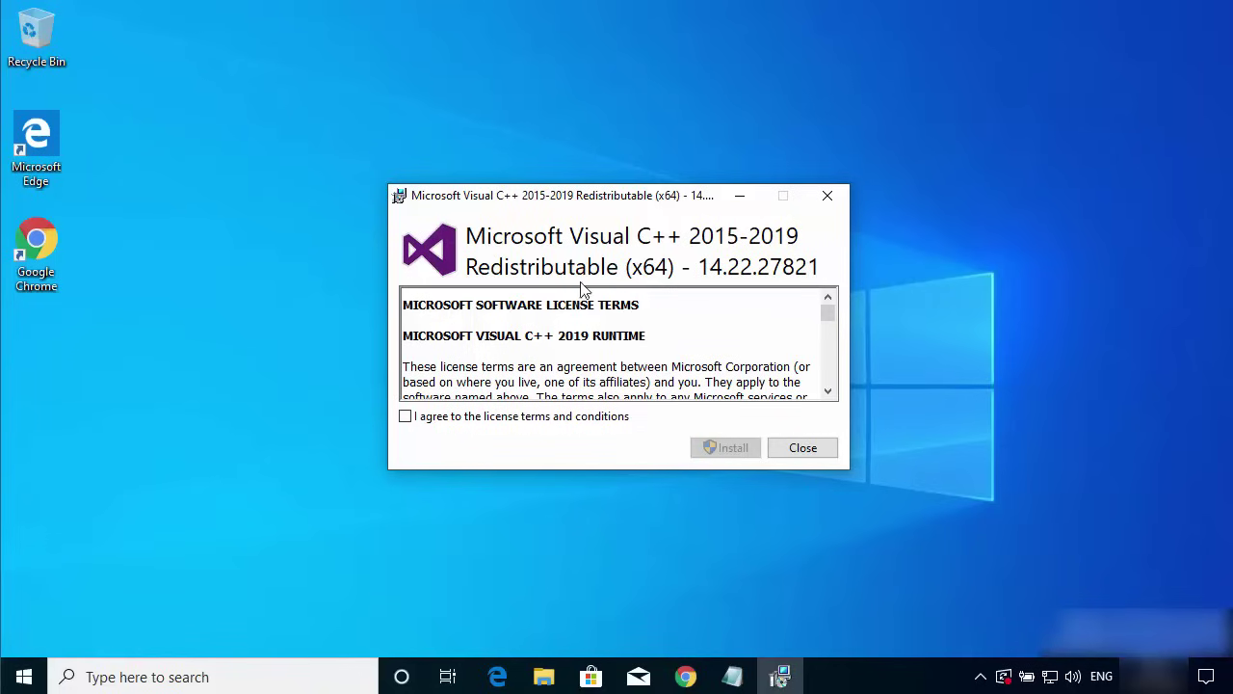
{"action": "left_click", "coordinate": [406, 420]}
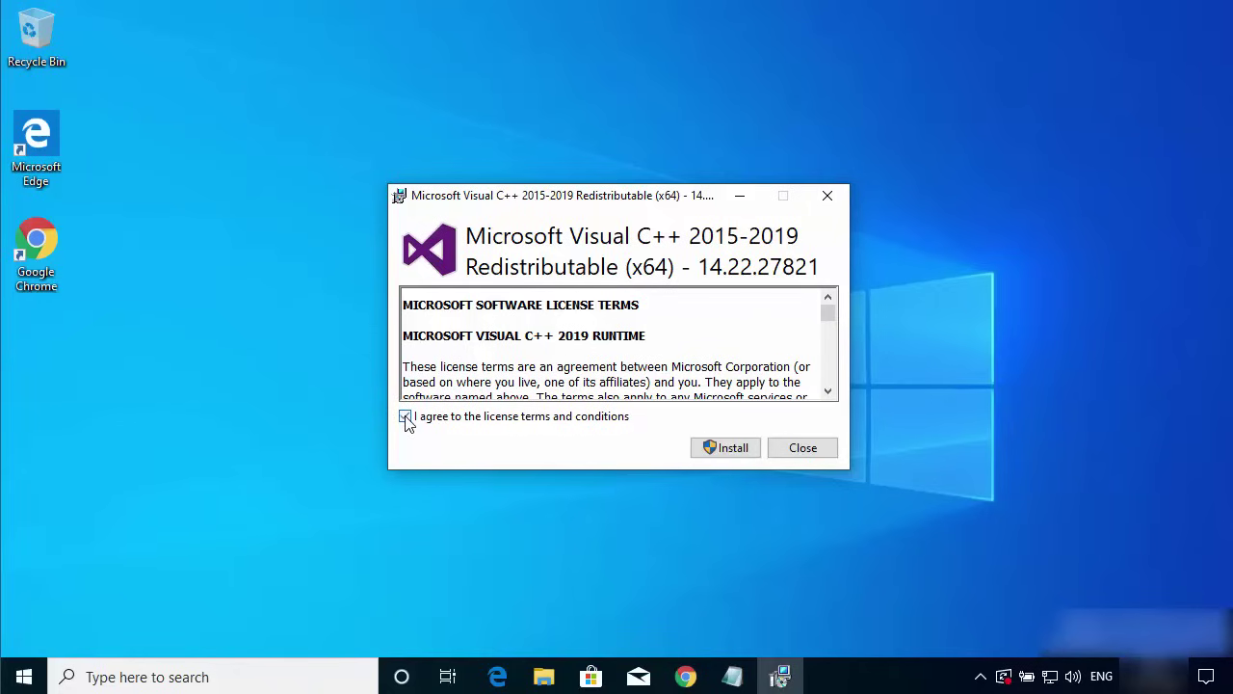
{"action": "left_click", "coordinate": [708, 449]}
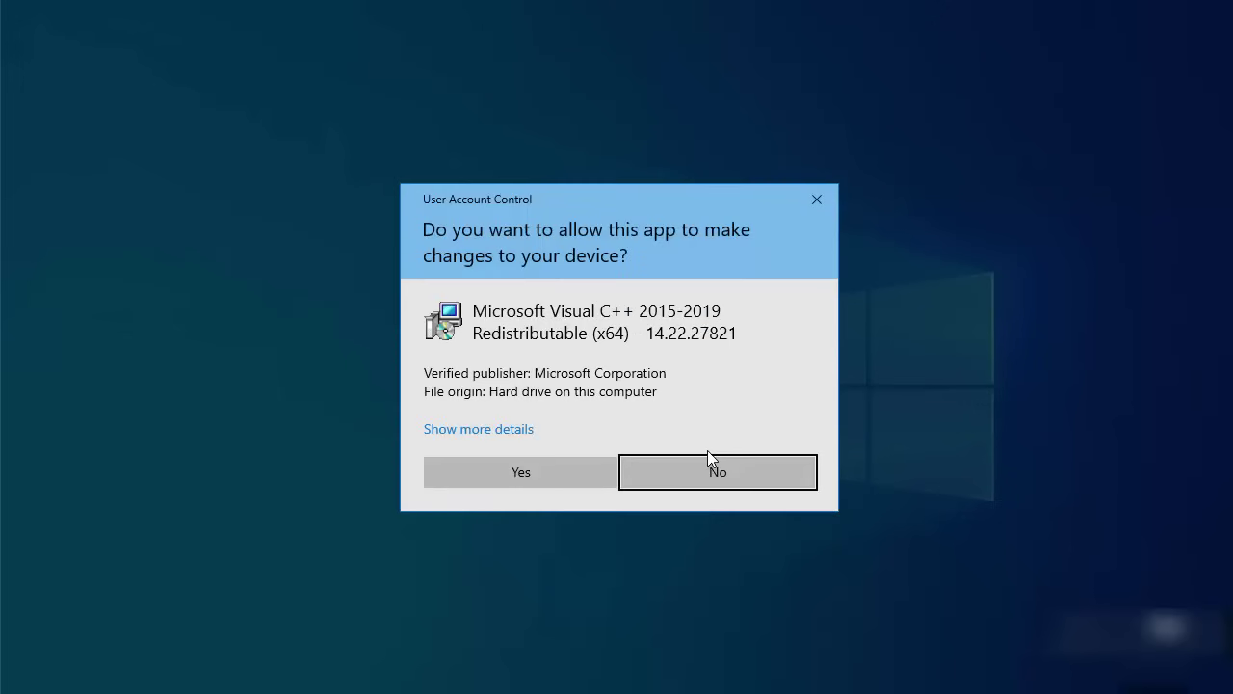
{"action": "left_click", "coordinate": [549, 469]}
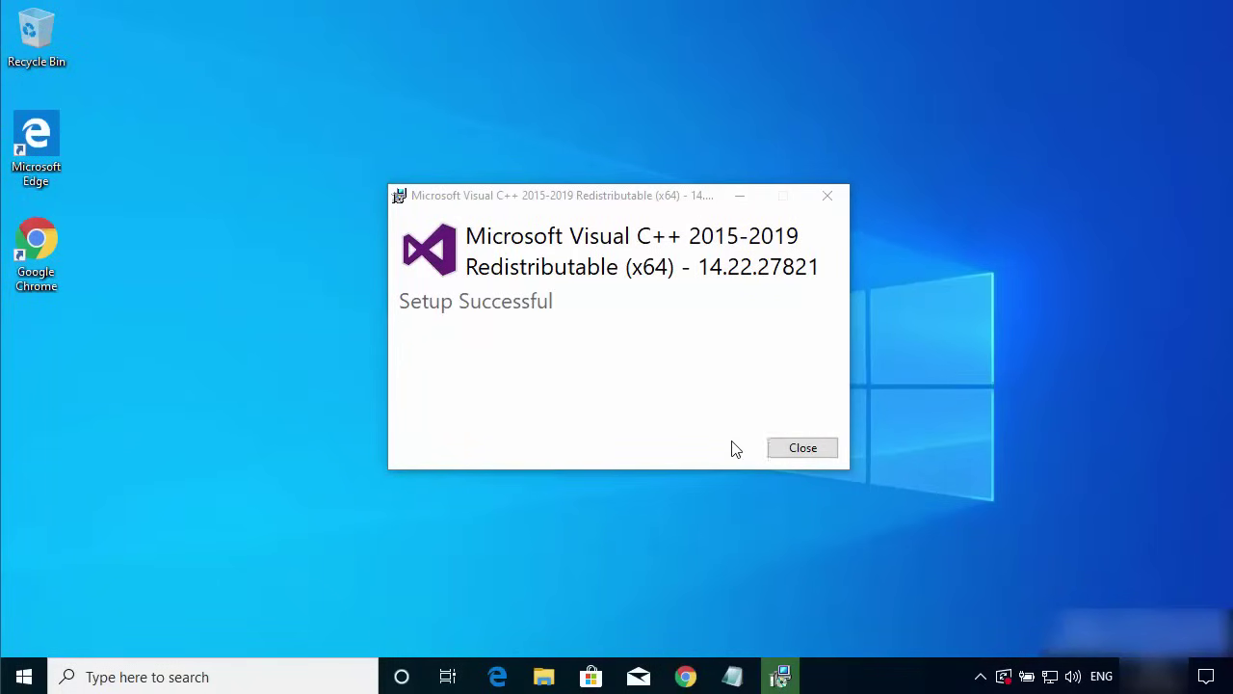
{"action": "left_click", "coordinate": [785, 455]}
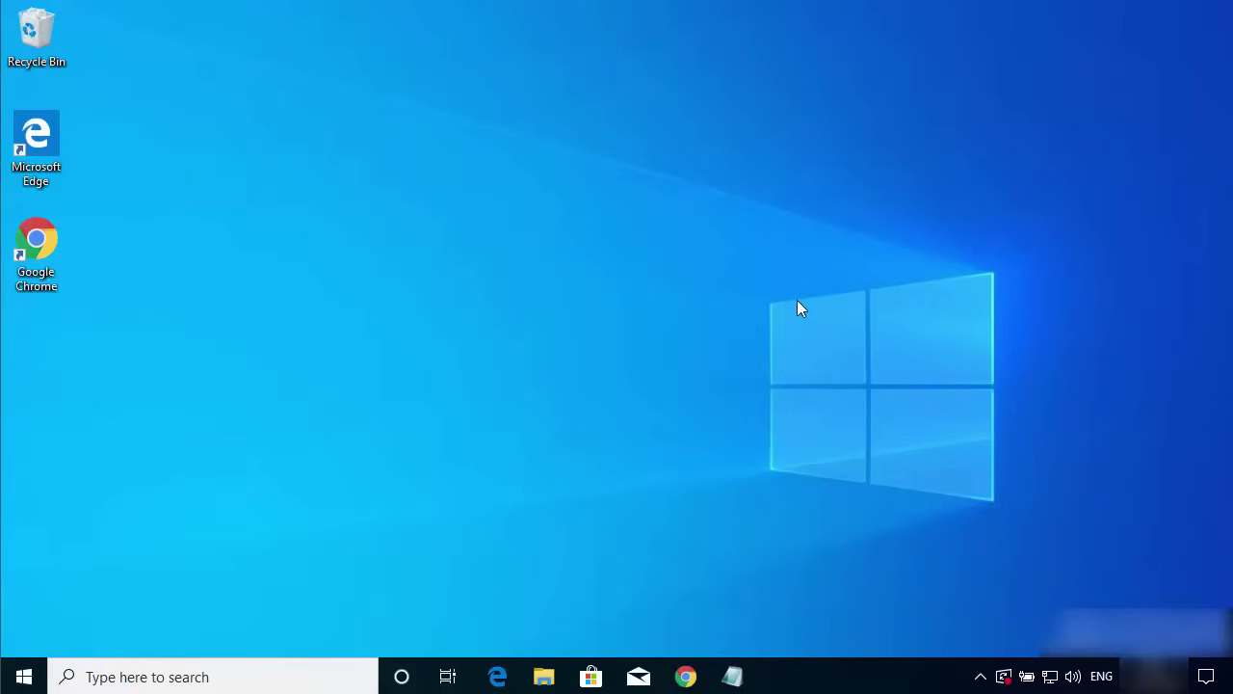
Relaunch OBS-Studio-24.0.3-Full-Installer-x64.exe from the Downloads folder, allow it to make changes and minimize the folder window
{"action": "left_click", "coordinate": [543, 676]}
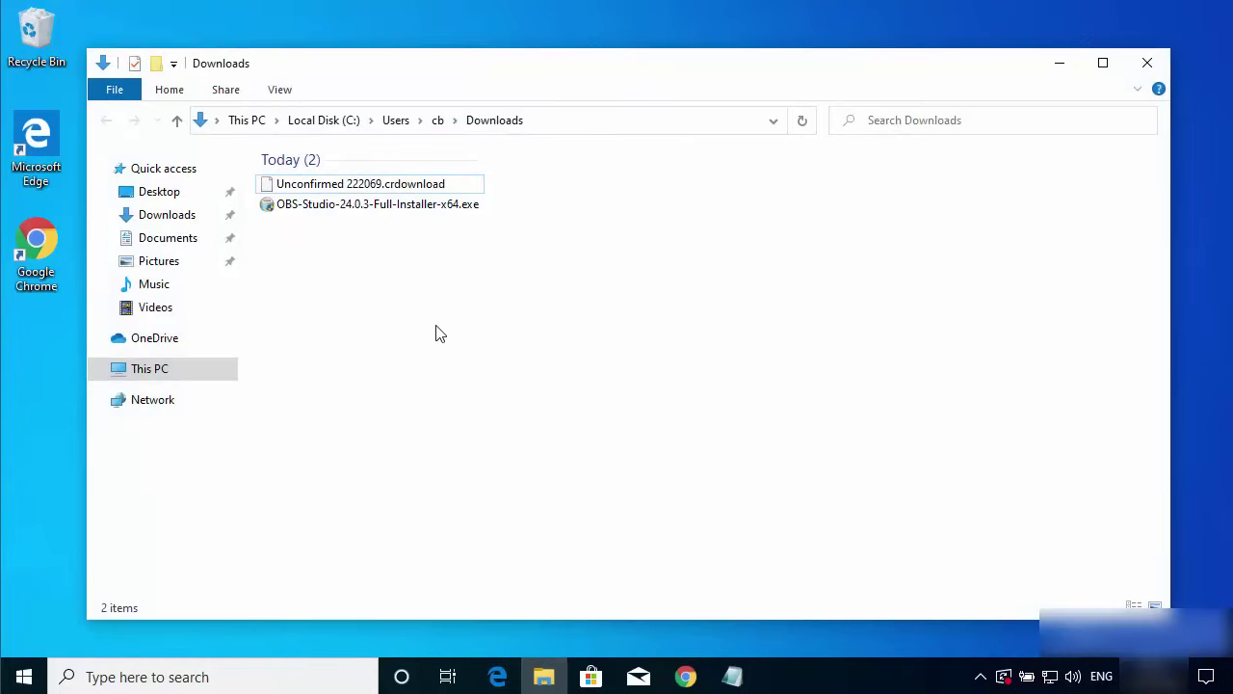
{"action": "left_click", "coordinate": [379, 211]}
{"action": "double_click", "coordinate": [380, 208]}
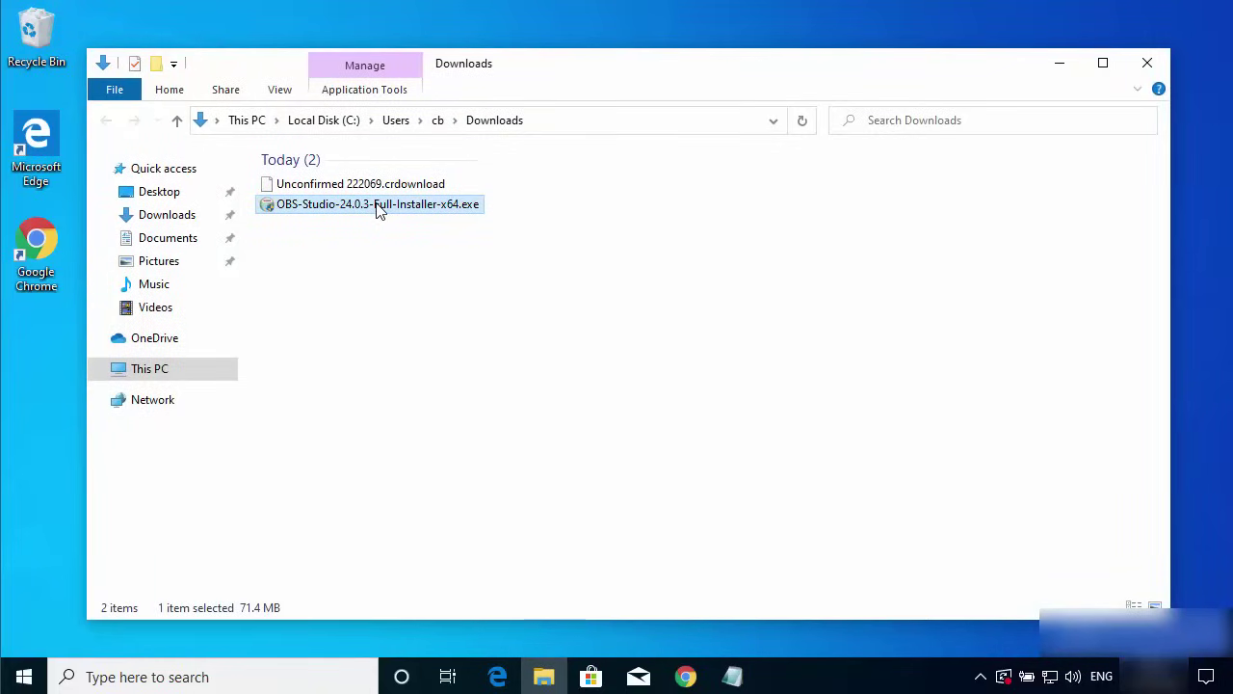
{"action": "left_click", "coordinate": [474, 475]}
{"action": "left_click", "coordinate": [1059, 63]}
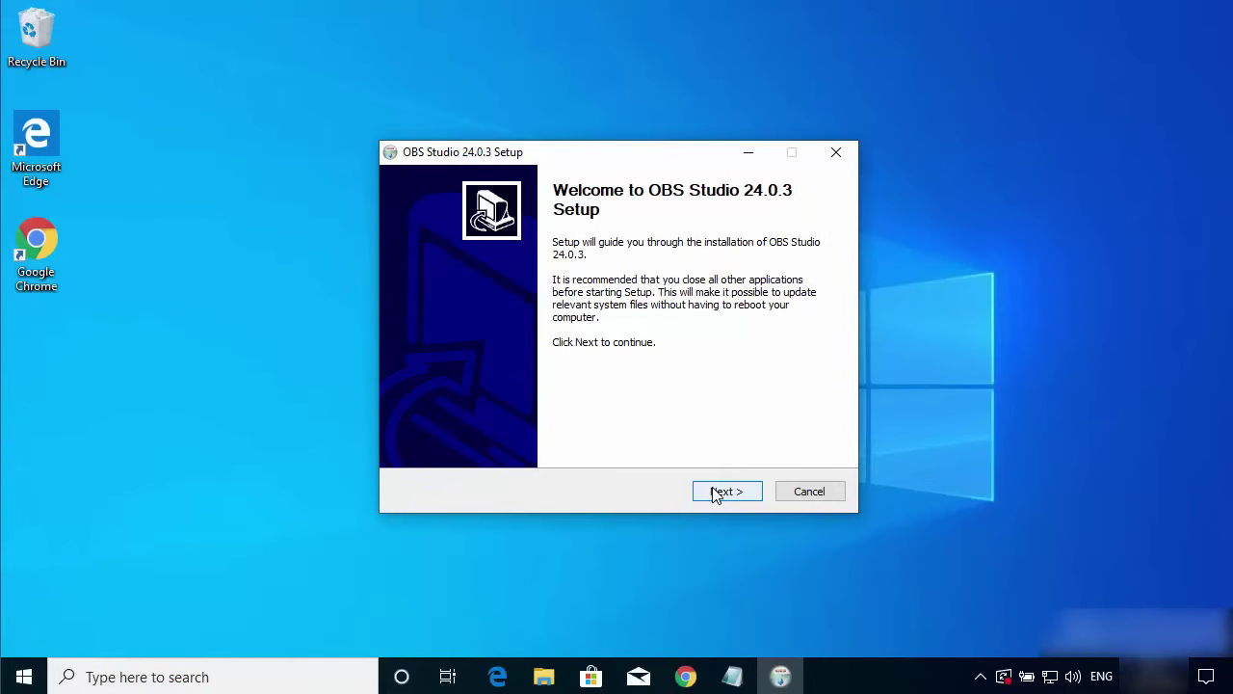
Accept the license, install OBS Studio in C:\Program Files\obs-studio without optional plugins, and finish setup with the program launching
{"action": "left_click", "coordinate": [716, 494]}
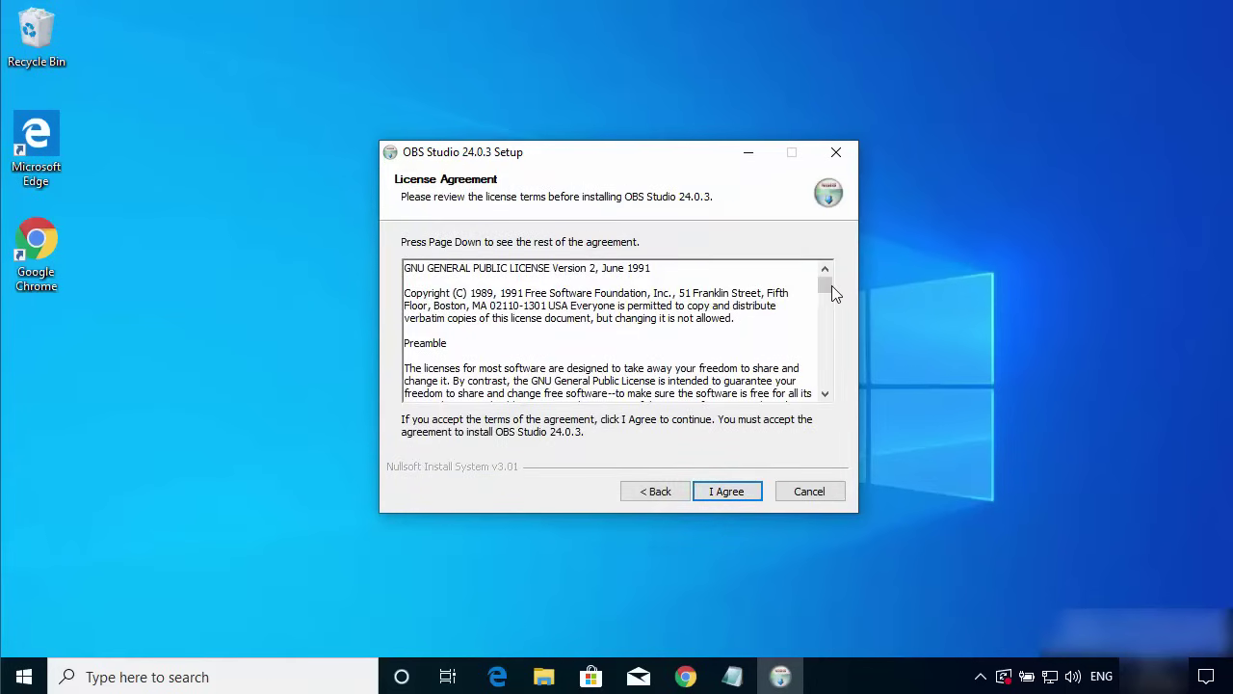
{"action": "left_click_drag", "start_coordinate": [832, 285], "coordinate": [768, 438]}
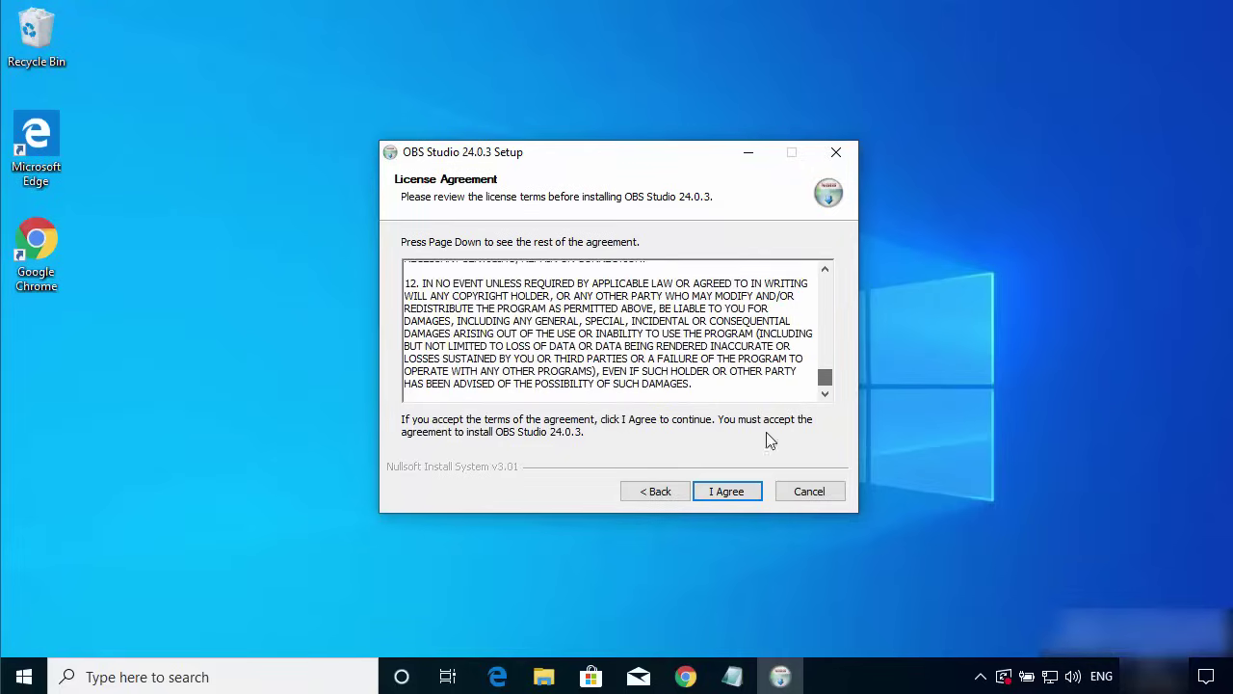
{"action": "left_click", "coordinate": [726, 493]}
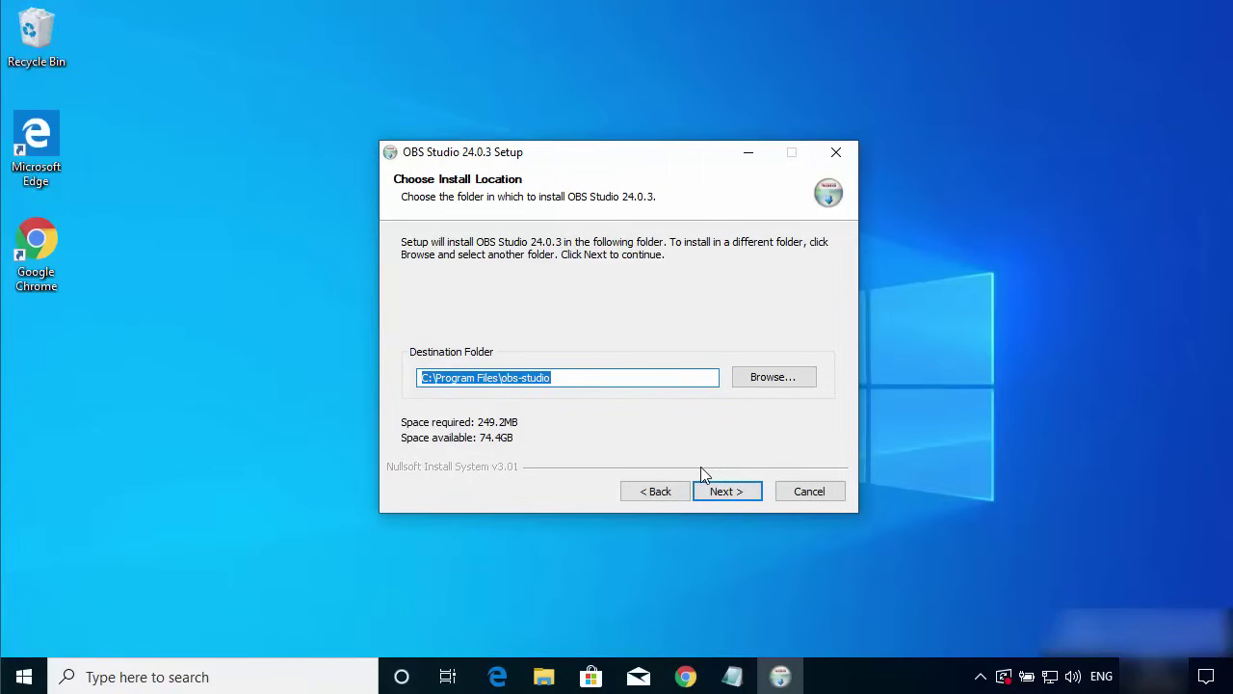
{"action": "left_click", "coordinate": [723, 493]}
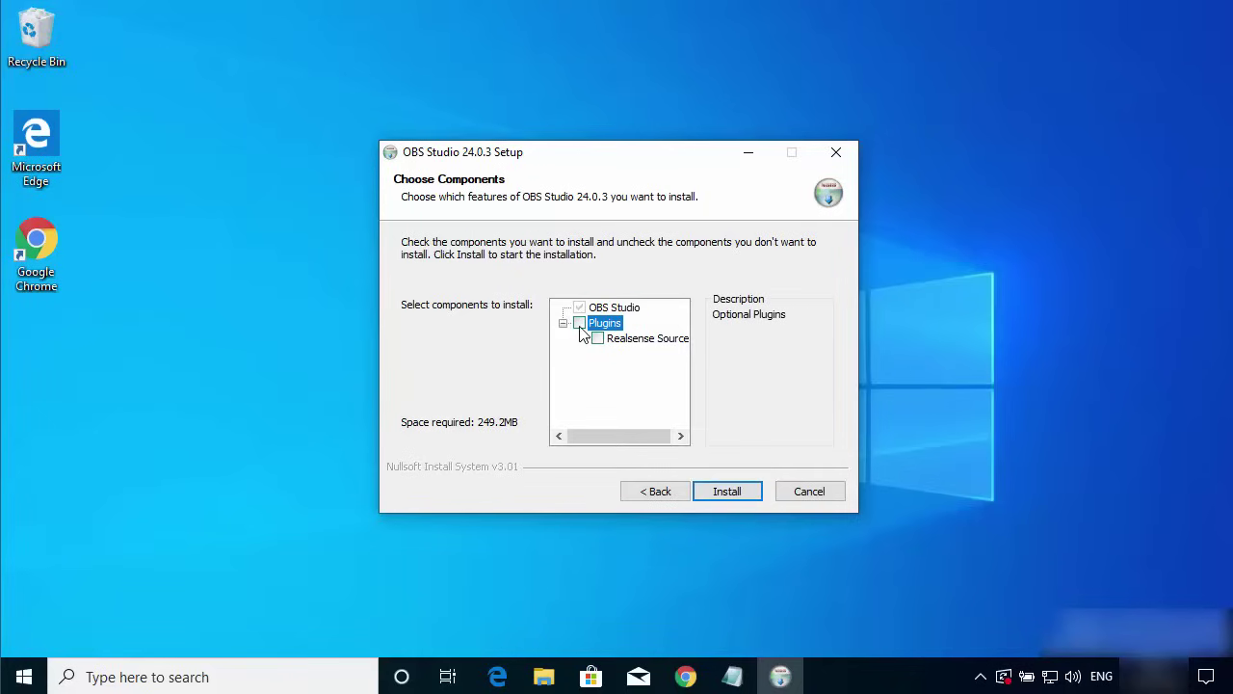
{"action": "left_click", "coordinate": [718, 488]}
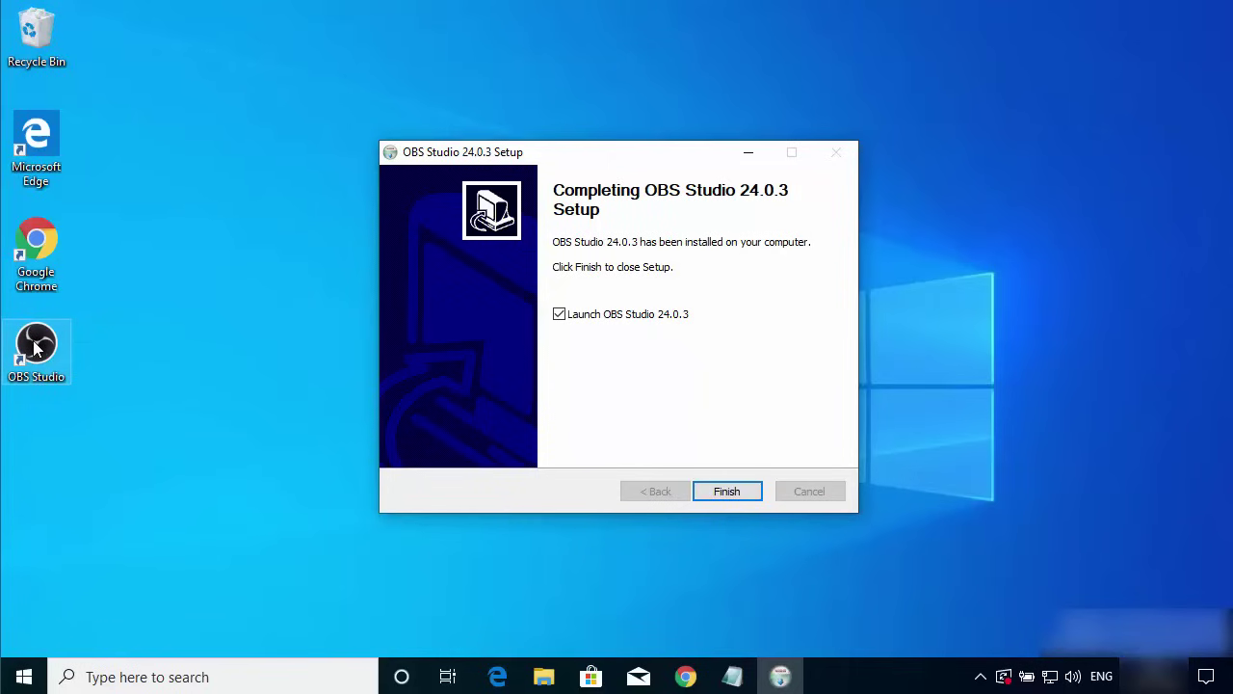
{"action": "left_click", "coordinate": [724, 495]}
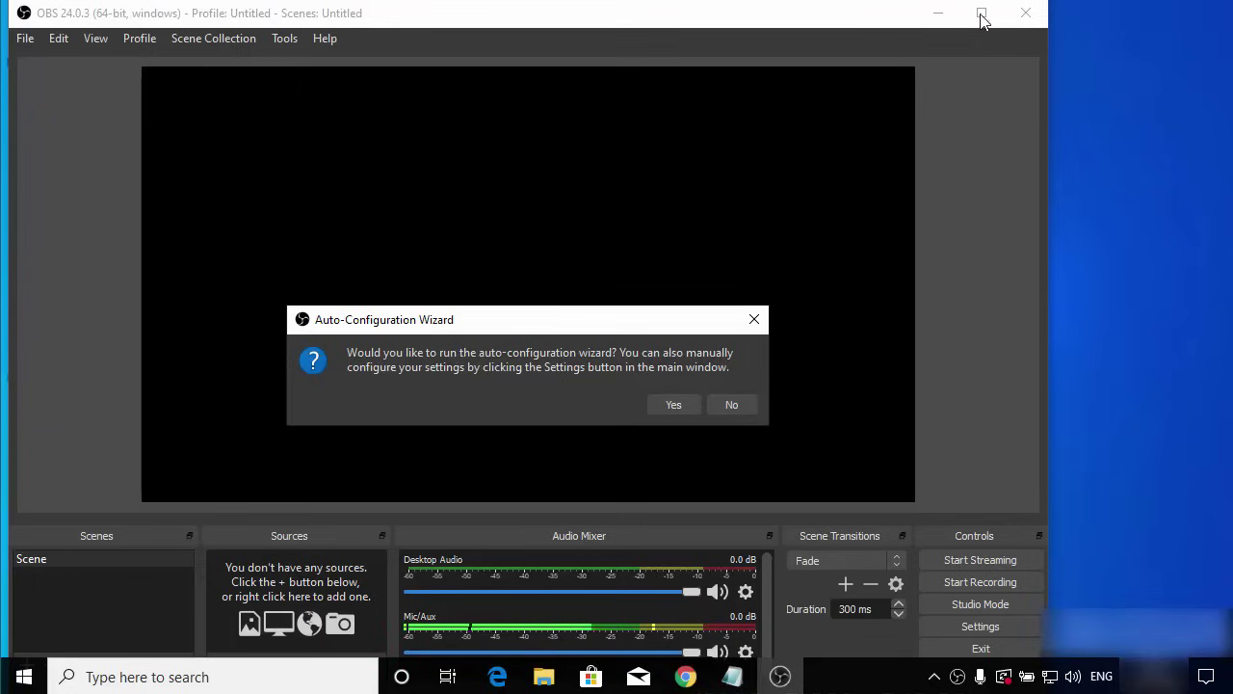
Run the auto-configuration wizard optimized just for recording, keep the current 1284x724 canvas resolution and default FPS option, and apply the resulting settings
{"action": "left_click", "coordinate": [665, 405]}
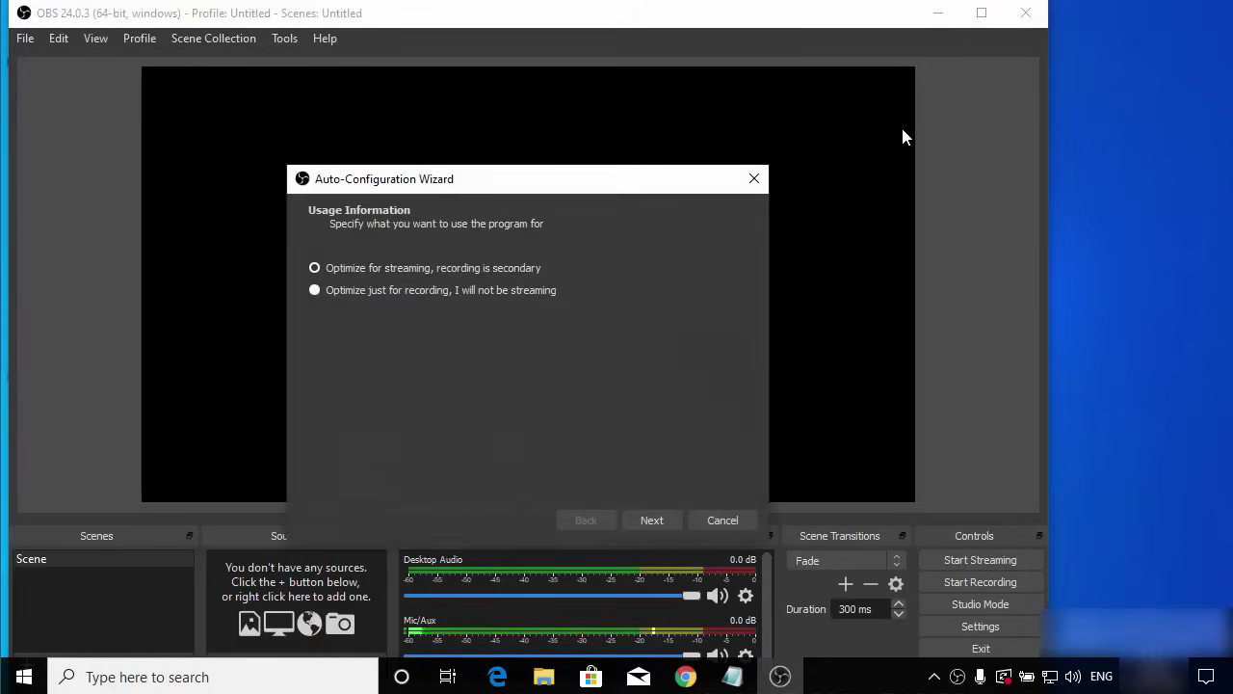
{"action": "left_click", "coordinate": [380, 290]}
{"action": "left_click", "coordinate": [645, 520]}
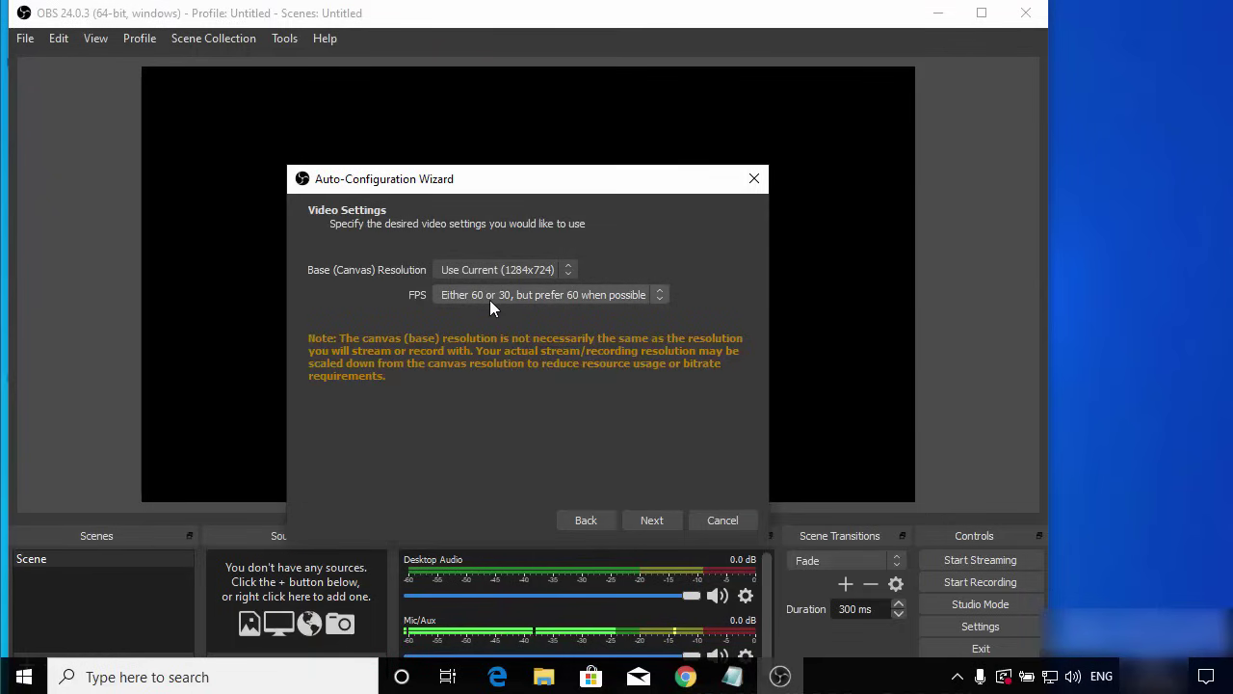
{"action": "left_click", "coordinate": [476, 271]}
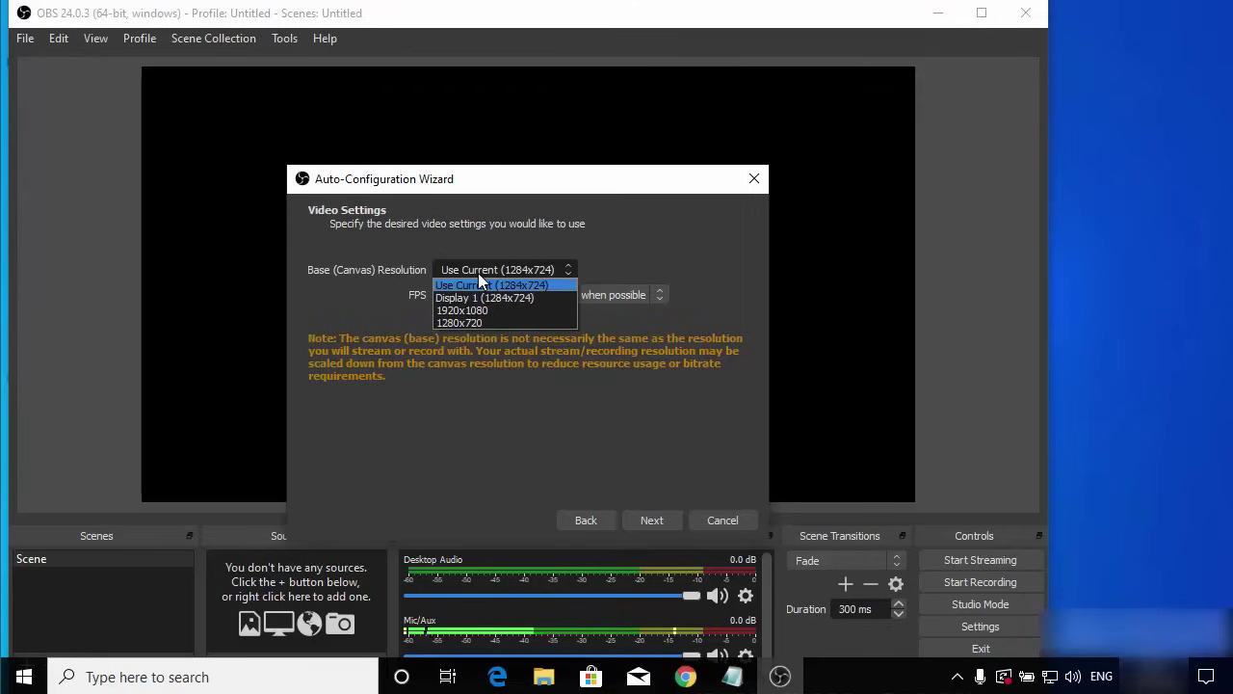
{"action": "left_click", "coordinate": [472, 284]}
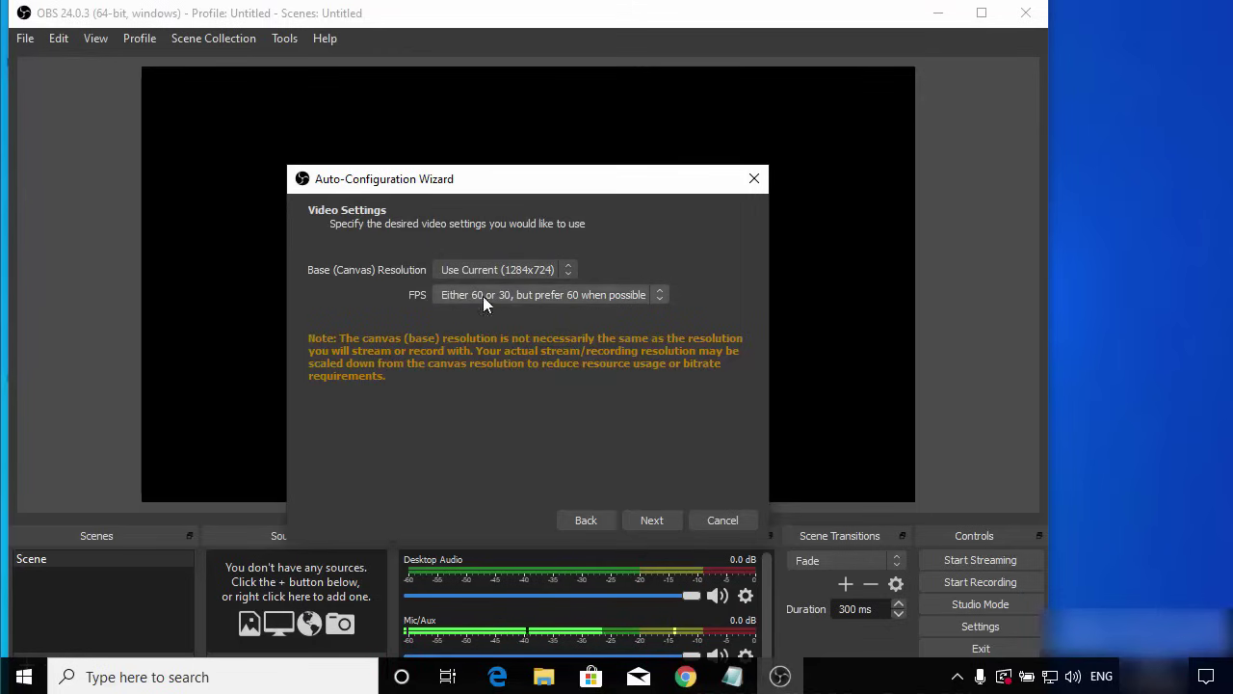
{"action": "left_click", "coordinate": [646, 521]}
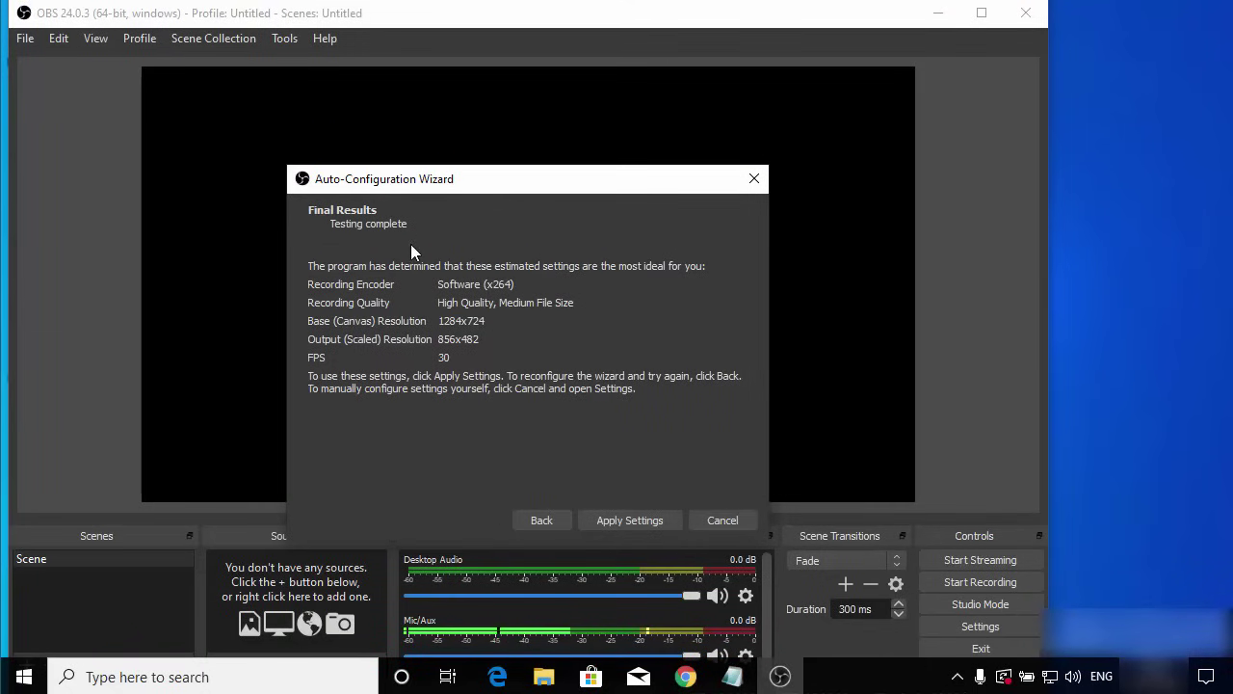
{"action": "left_click", "coordinate": [621, 521]}
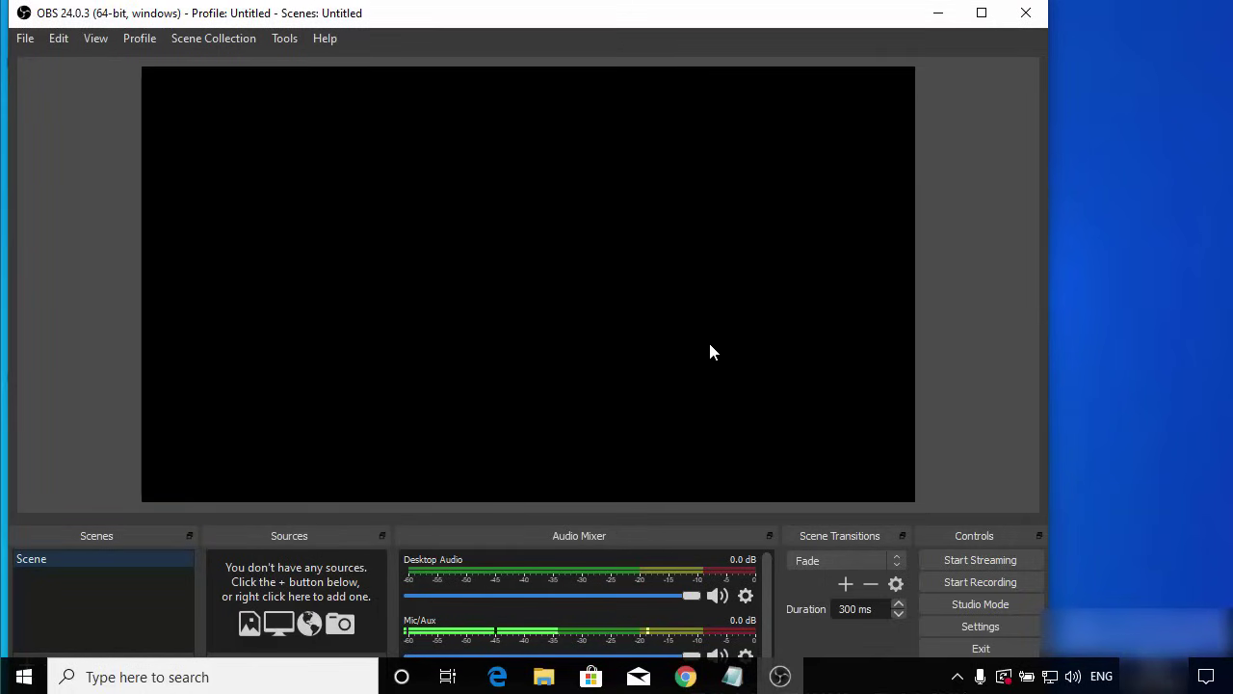
Maximize the OBS window and add a new visible source named Display Capture to the scene
{"action": "left_click", "coordinate": [979, 13]}
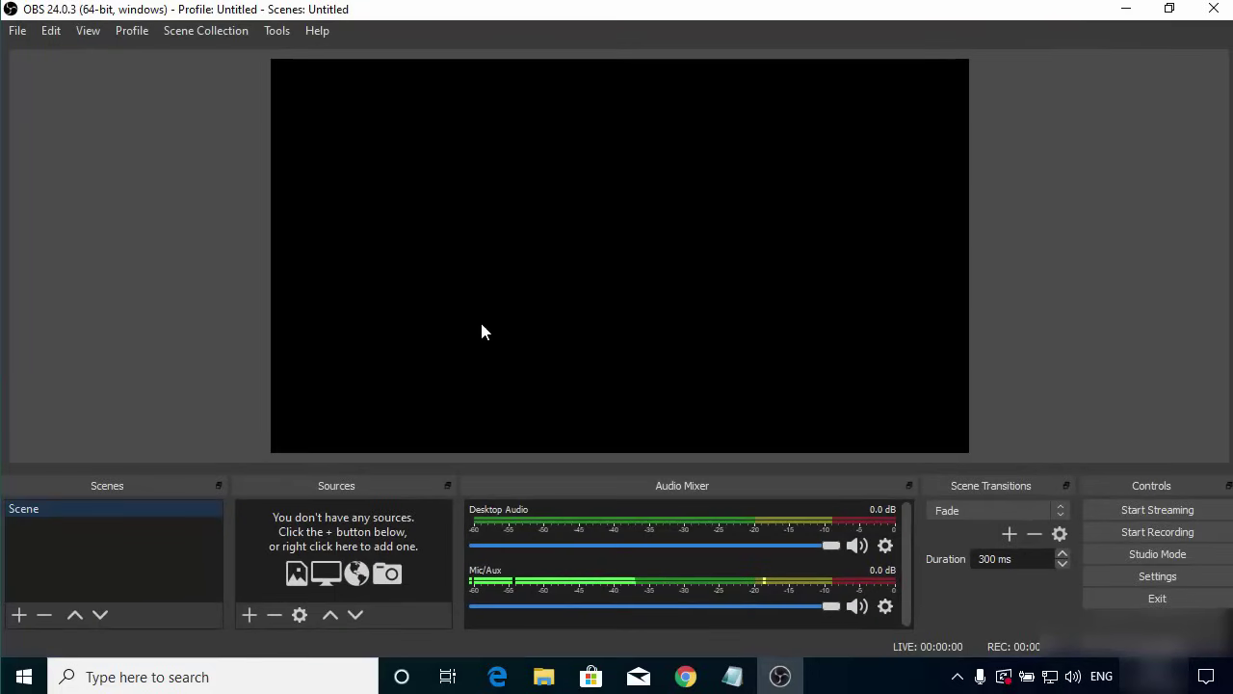
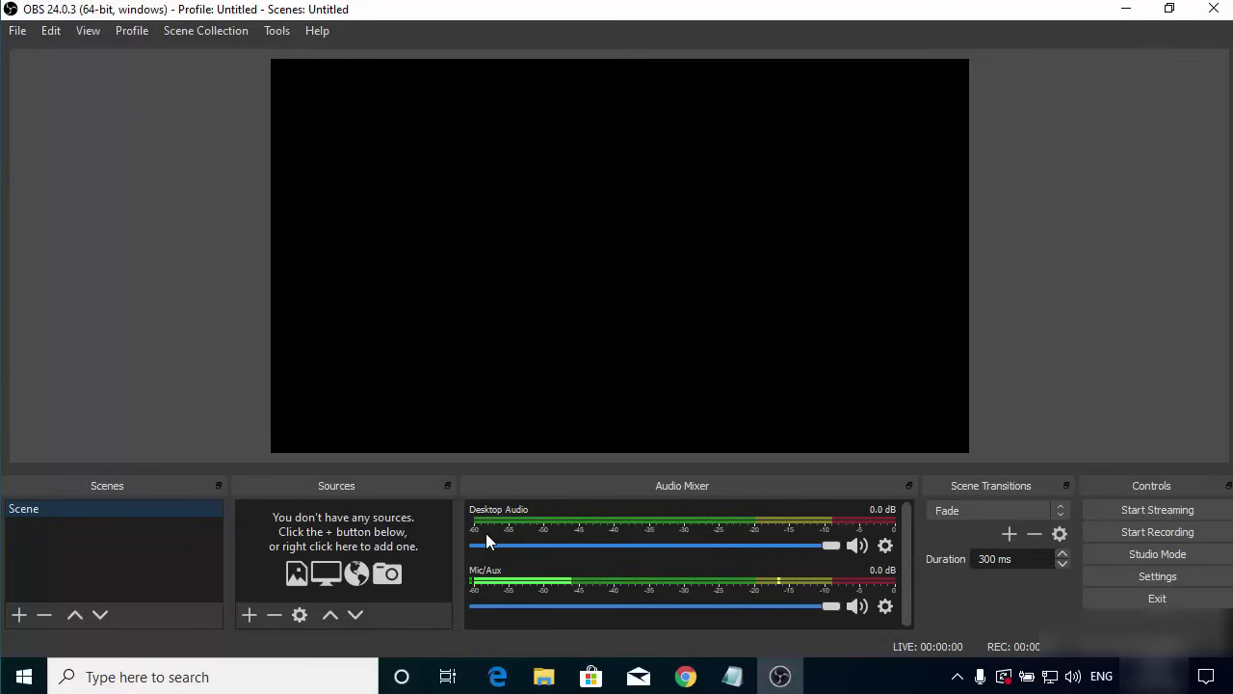
{"action": "left_click", "coordinate": [308, 535]}
{"action": "right_click", "coordinate": [334, 522]}
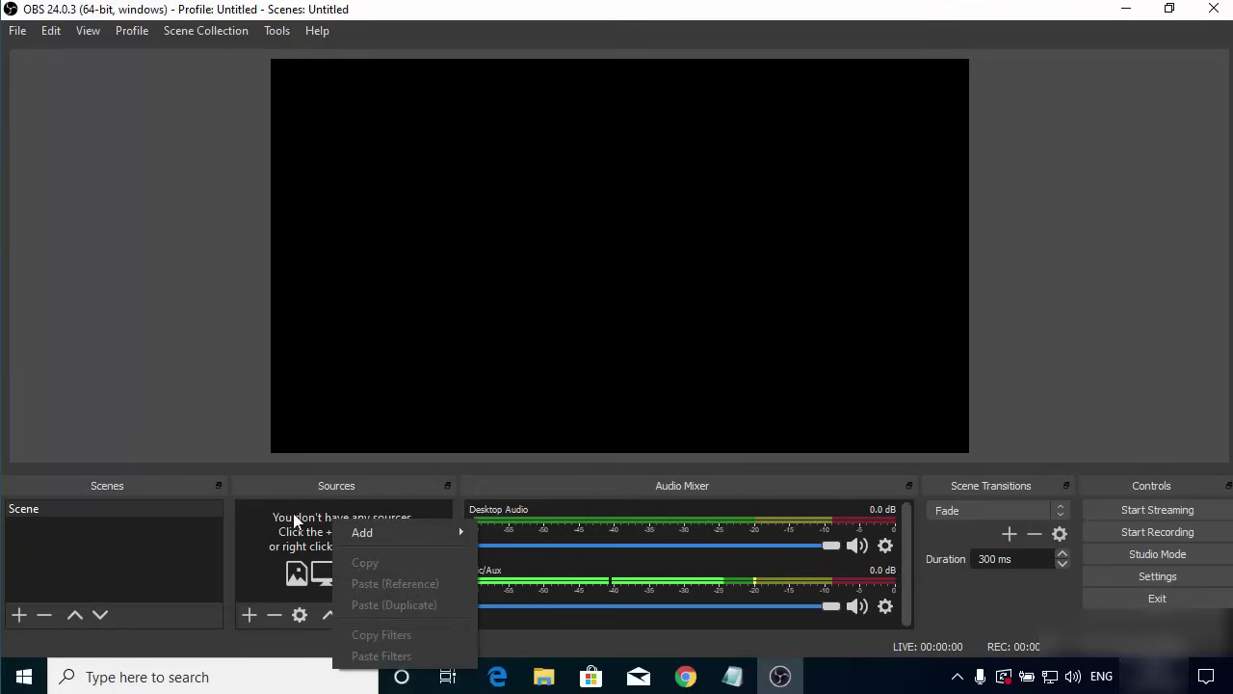
{"action": "left_click", "coordinate": [288, 520]}
{"action": "right_click", "coordinate": [330, 519]}
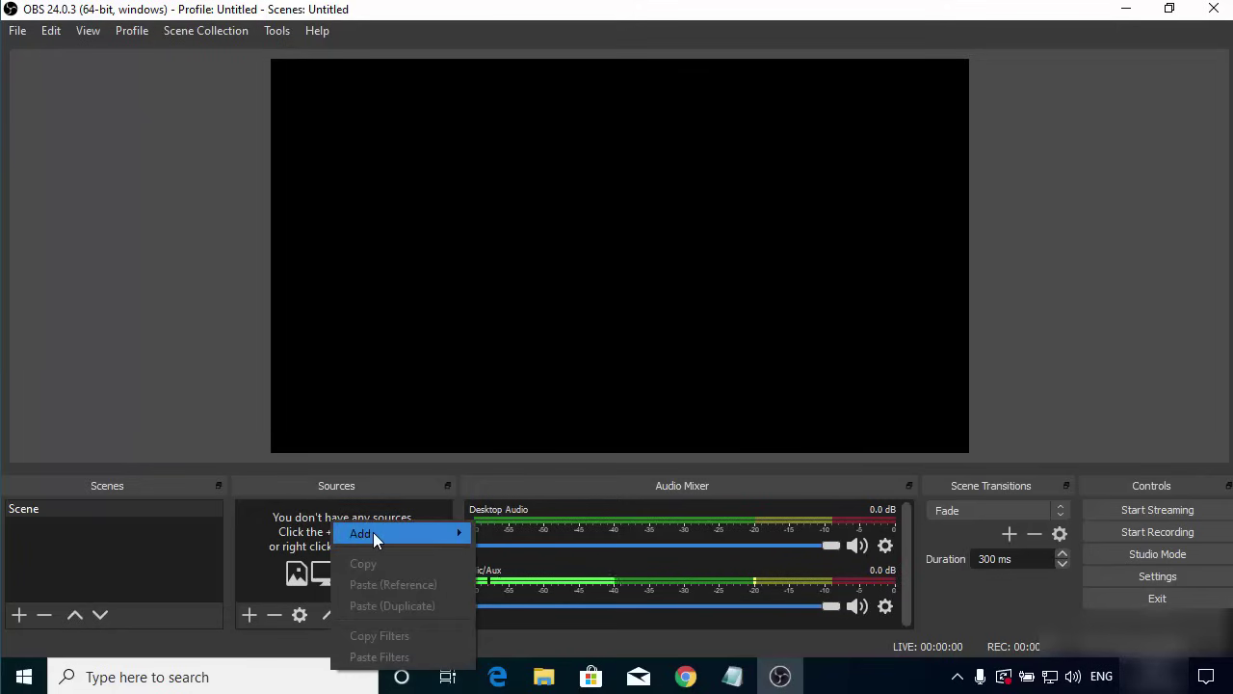
{"action": "mouse_move", "coordinate": [373, 531]}
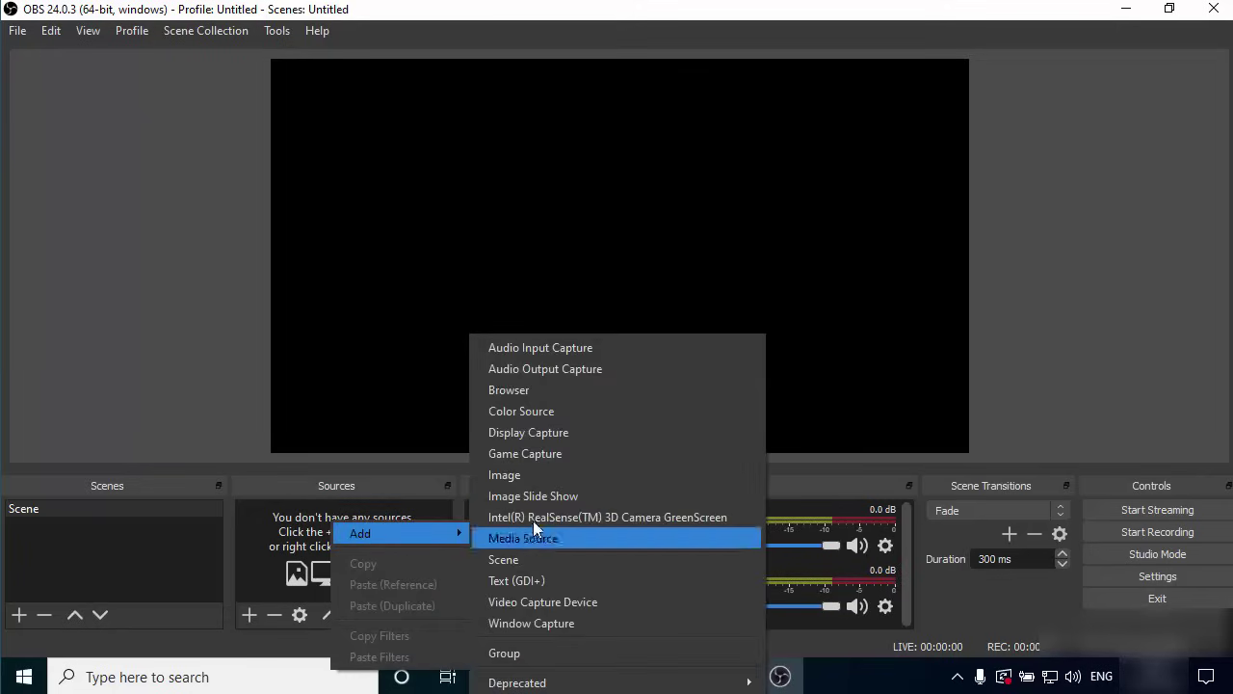
{"action": "left_click", "coordinate": [560, 433]}
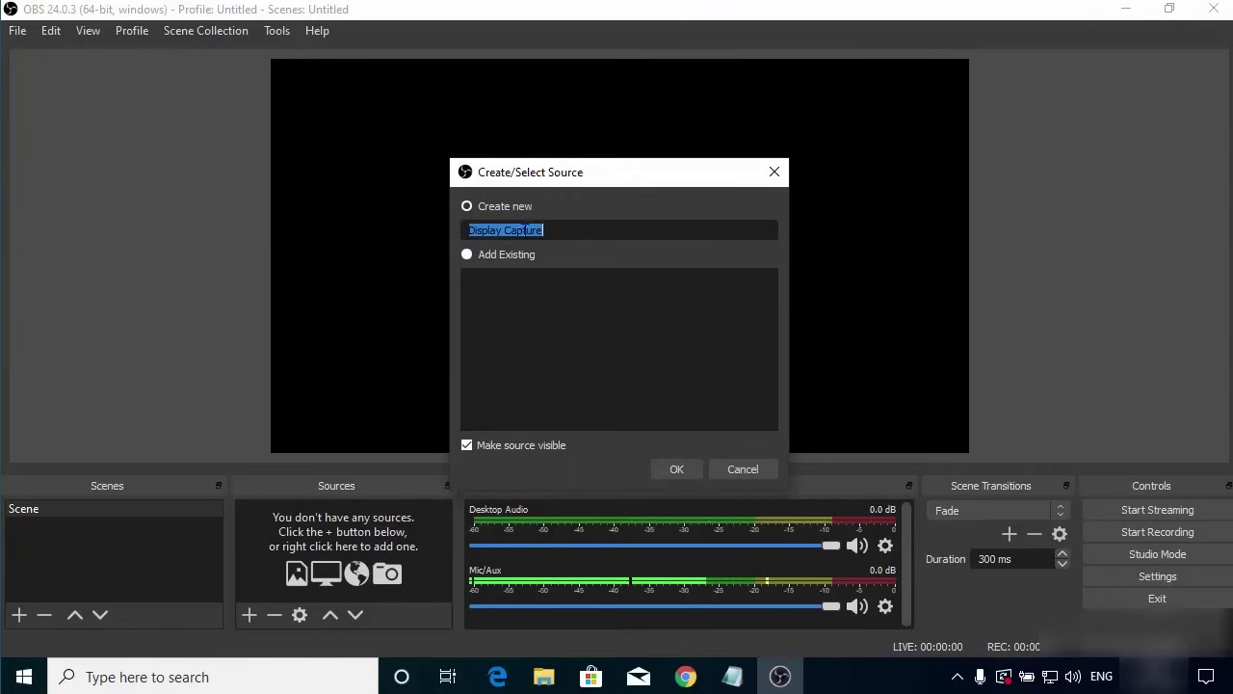
{"action": "left_click", "coordinate": [562, 230]}
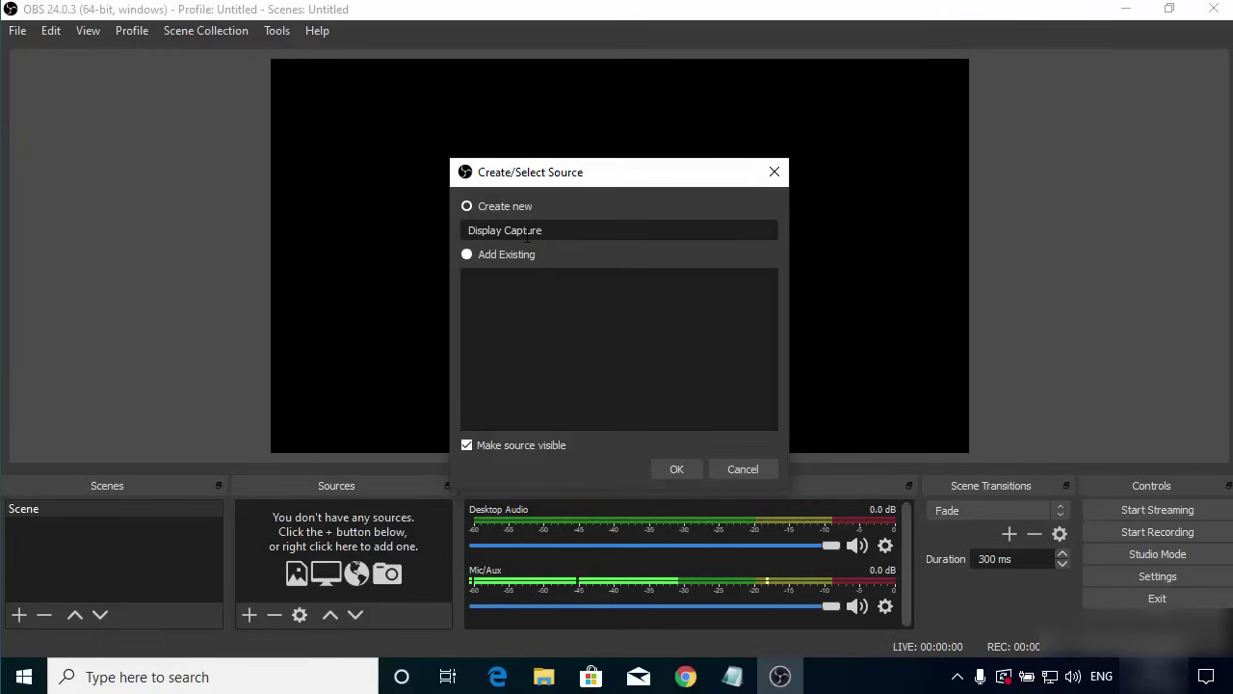
{"action": "left_click", "coordinate": [677, 467]}
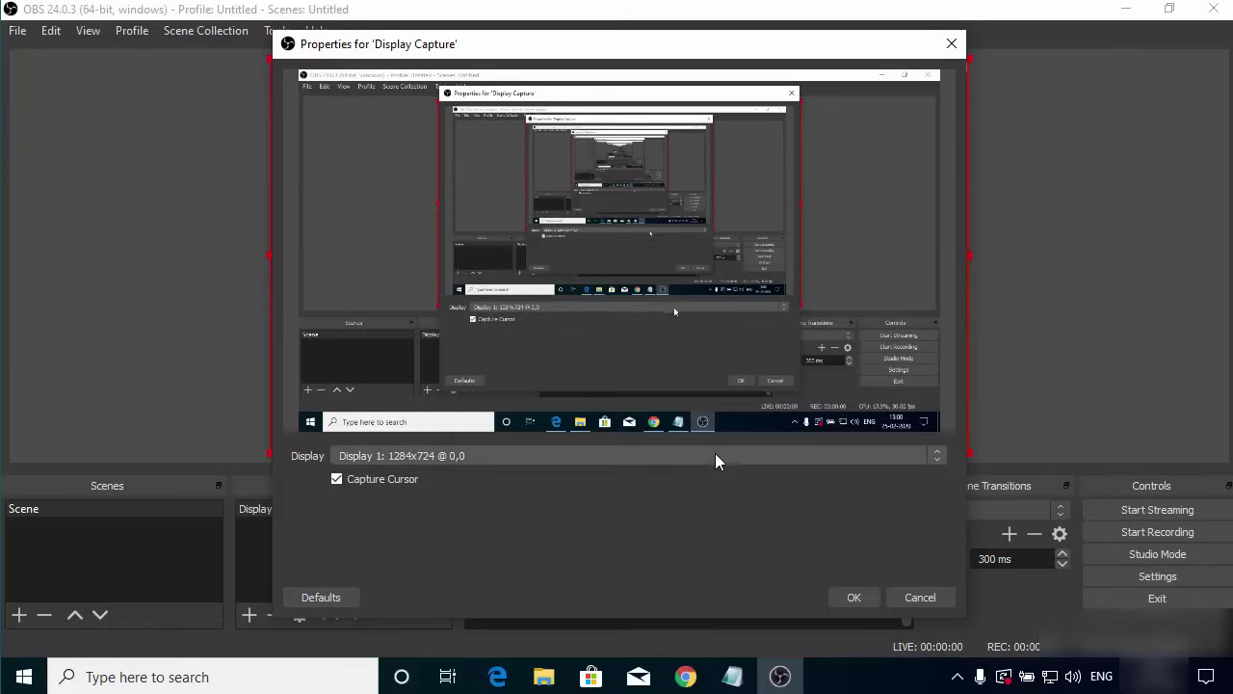
Choose Display 1: 1284x724 @ 0,0 for the Display Capture source, keep cursor capture enabled and accept the properties
{"action": "left_click", "coordinate": [405, 458]}
{"action": "left_click", "coordinate": [399, 471]}
{"action": "left_click", "coordinate": [850, 597]}
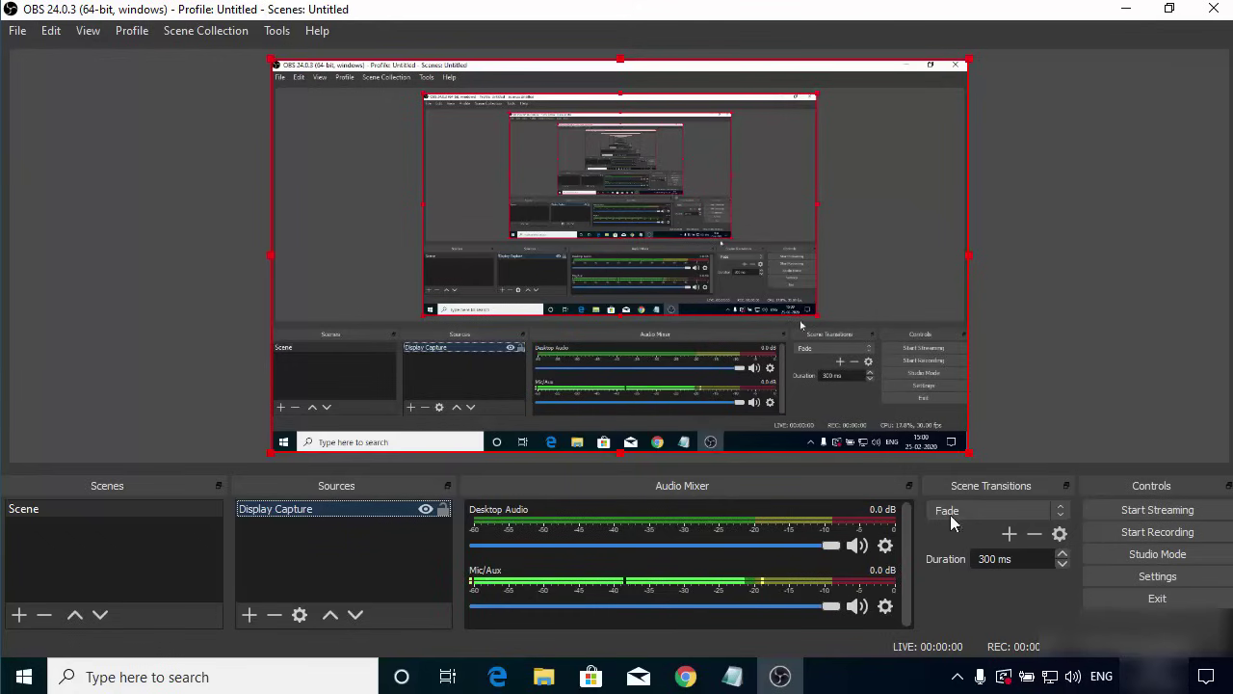
In the output settings, switch the output mode to Advanced and set the recording type to Standard
{"action": "left_click", "coordinate": [1109, 577]}
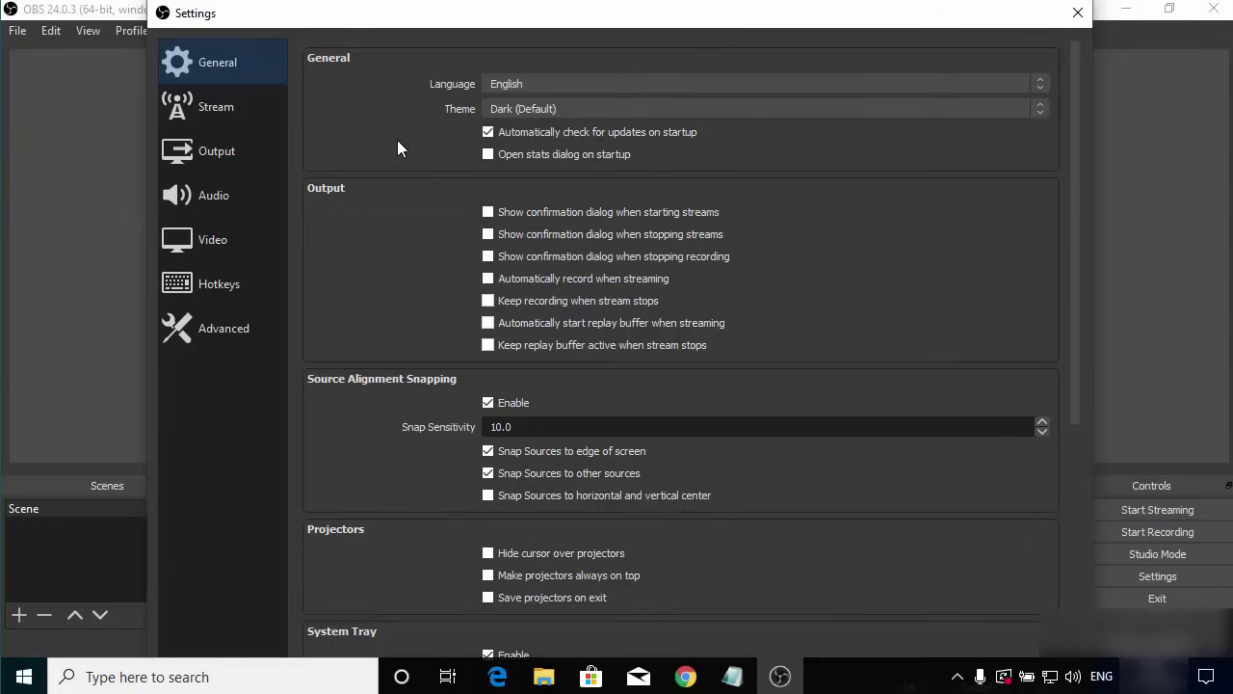
{"action": "left_click", "coordinate": [213, 153]}
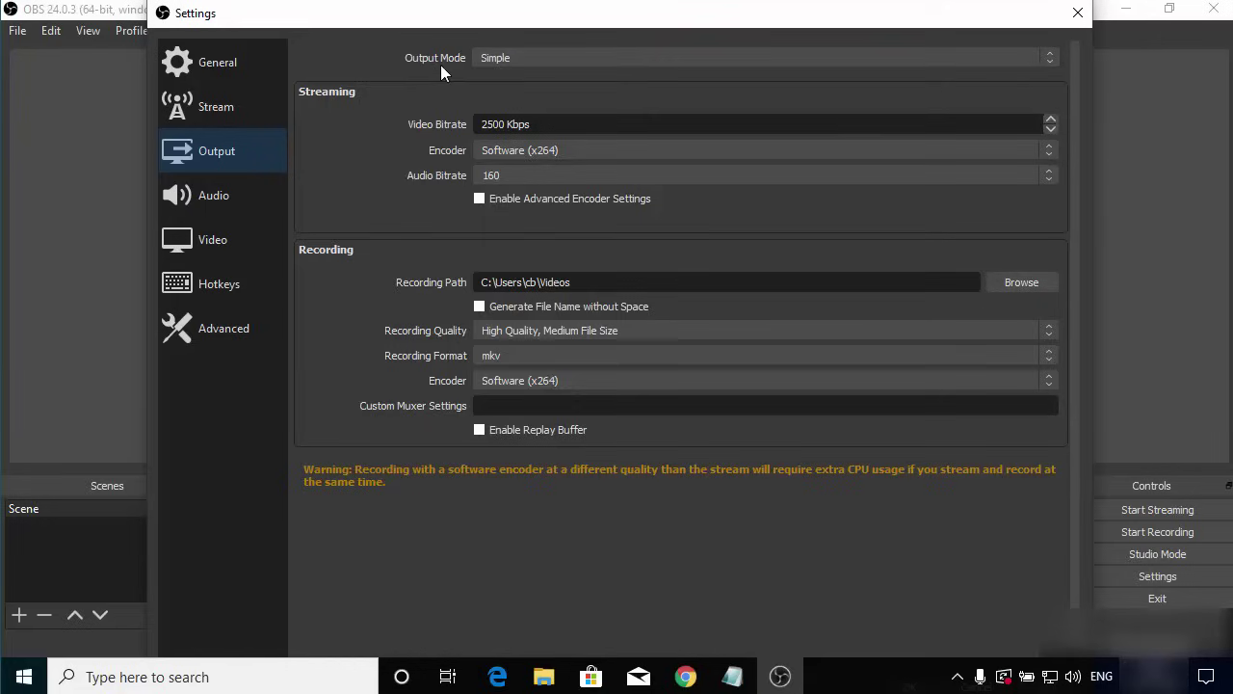
{"action": "left_click", "coordinate": [536, 59]}
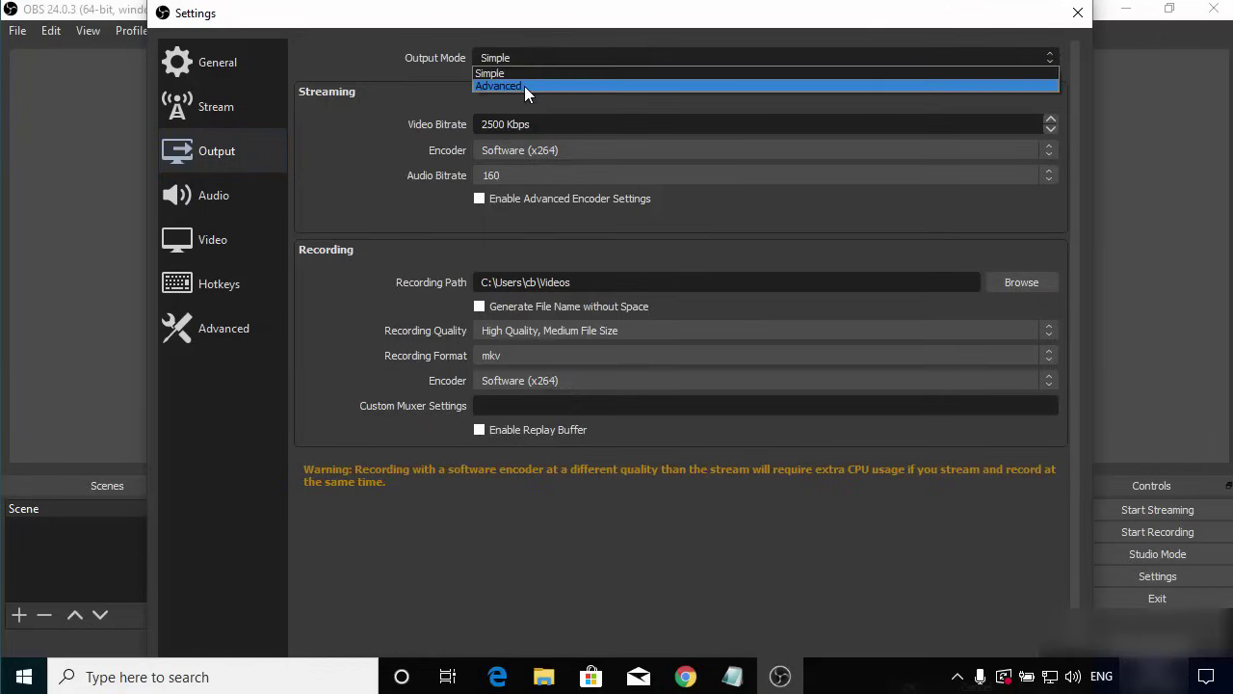
{"action": "left_click", "coordinate": [524, 86]}
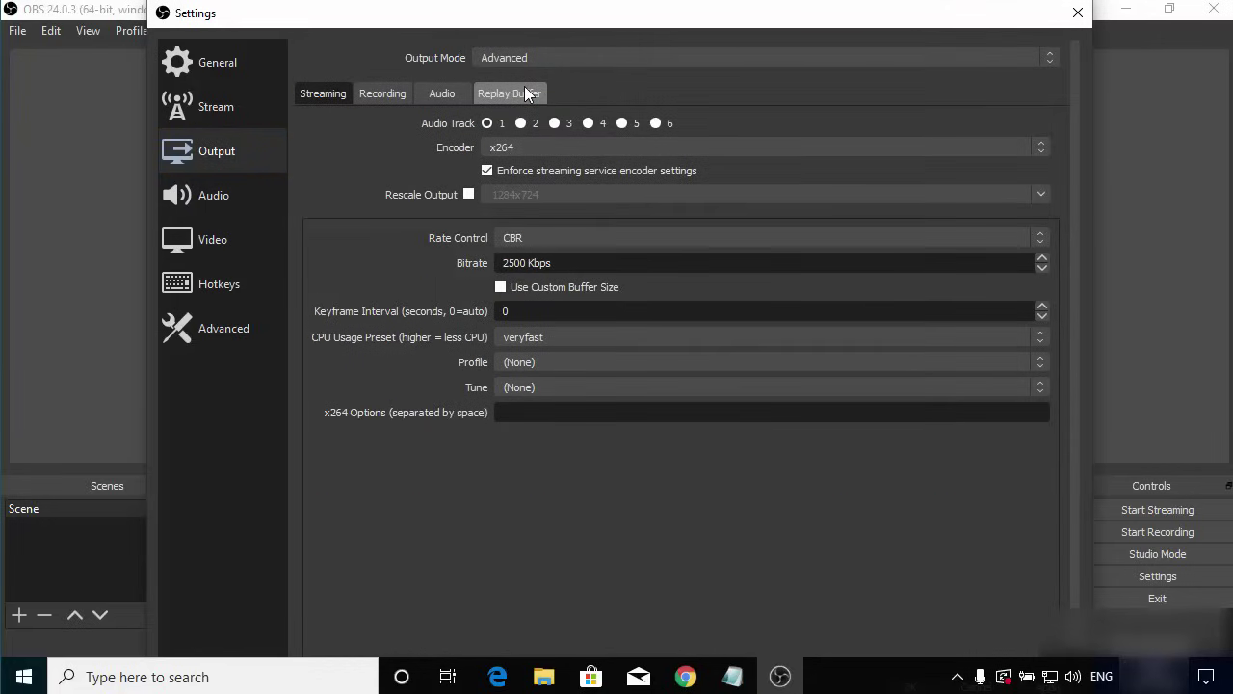
{"action": "left_click", "coordinate": [383, 99]}
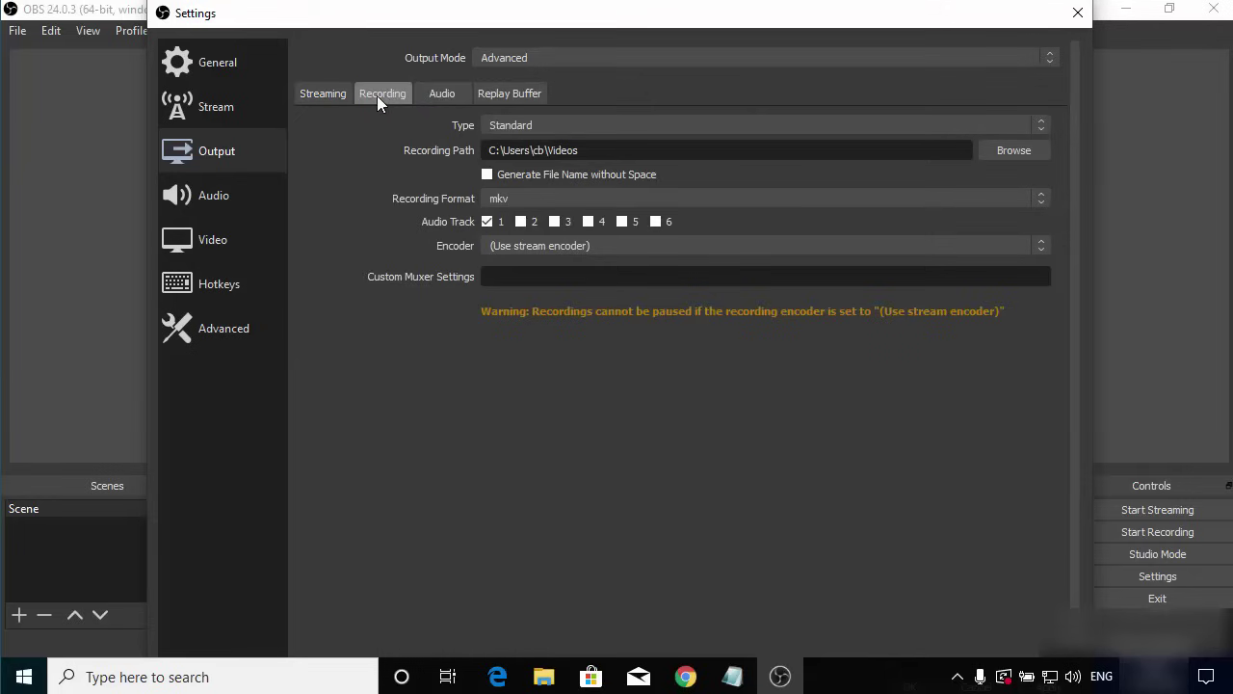
{"action": "left_click", "coordinate": [545, 125]}
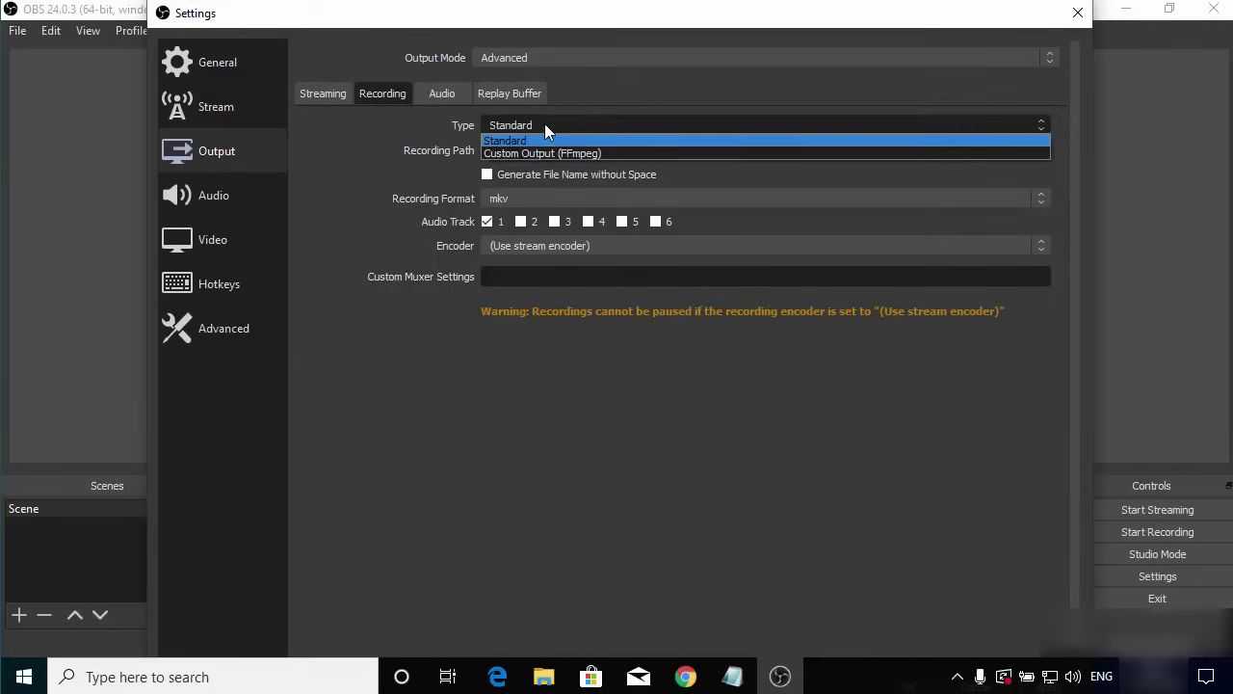
{"action": "left_click", "coordinate": [518, 141]}
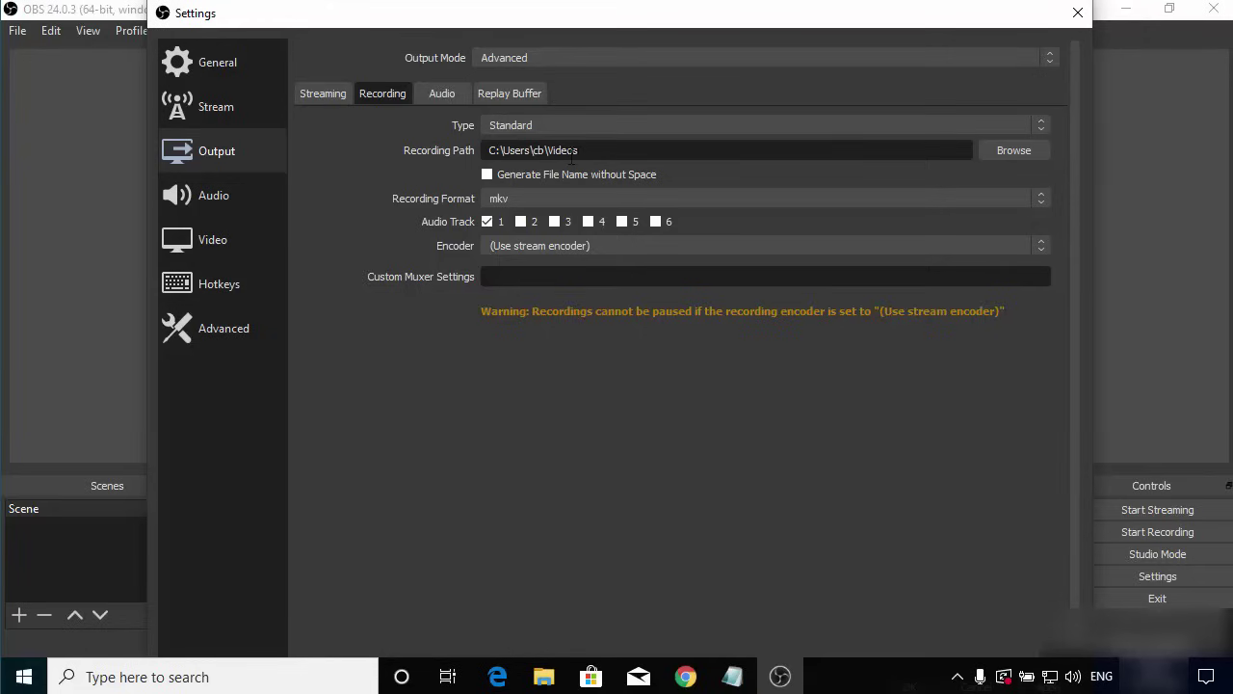
Keep the Videos recording folder, enable file names without spaces, and set the recording format to mp4 with the x264 encoder
{"action": "left_click", "coordinate": [1018, 152]}
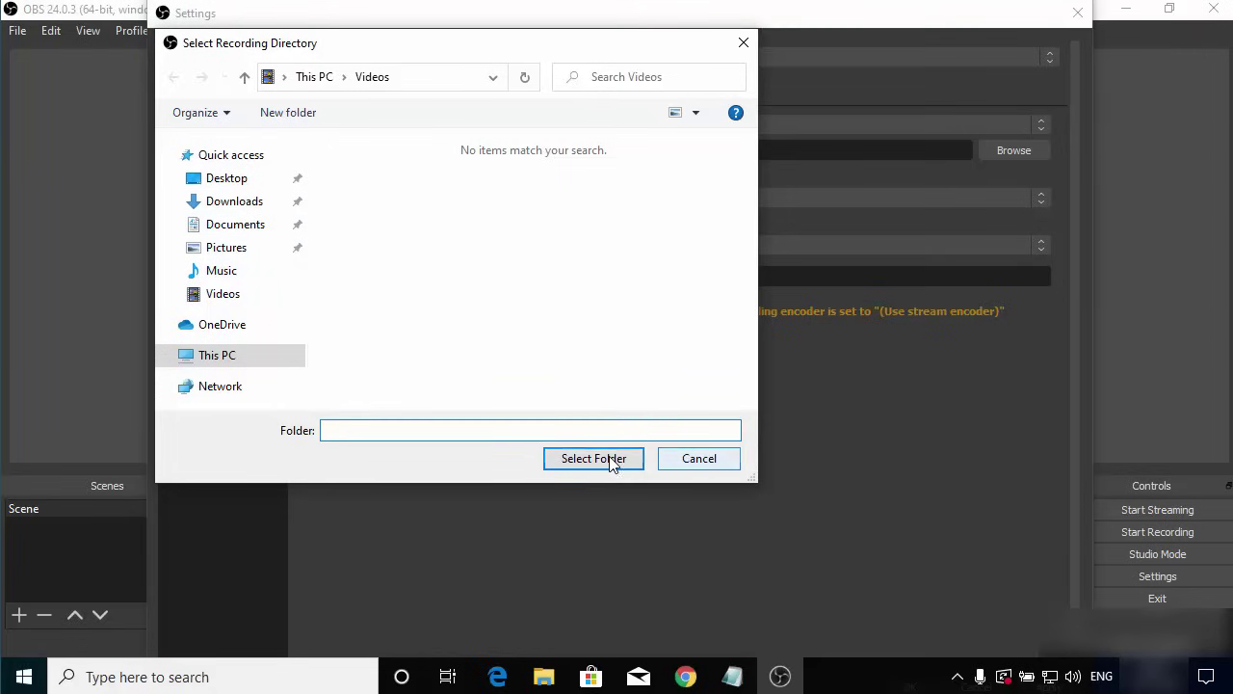
{"action": "left_click", "coordinate": [670, 466]}
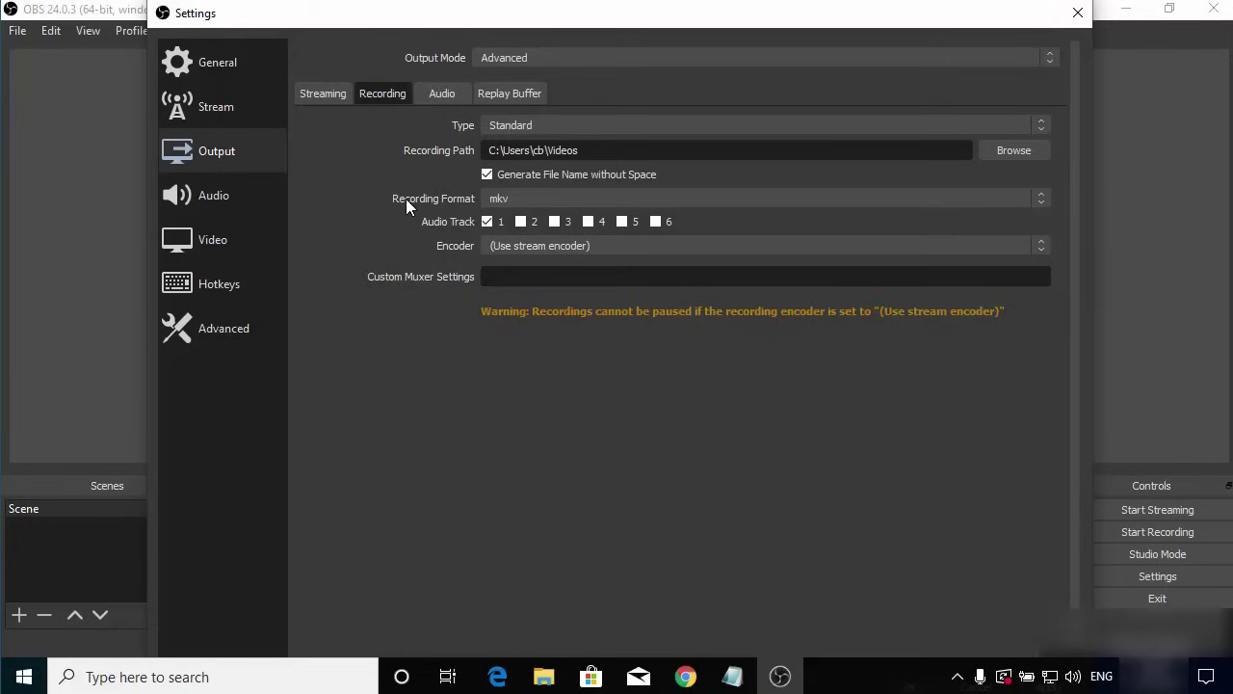
{"action": "left_click", "coordinate": [505, 199]}
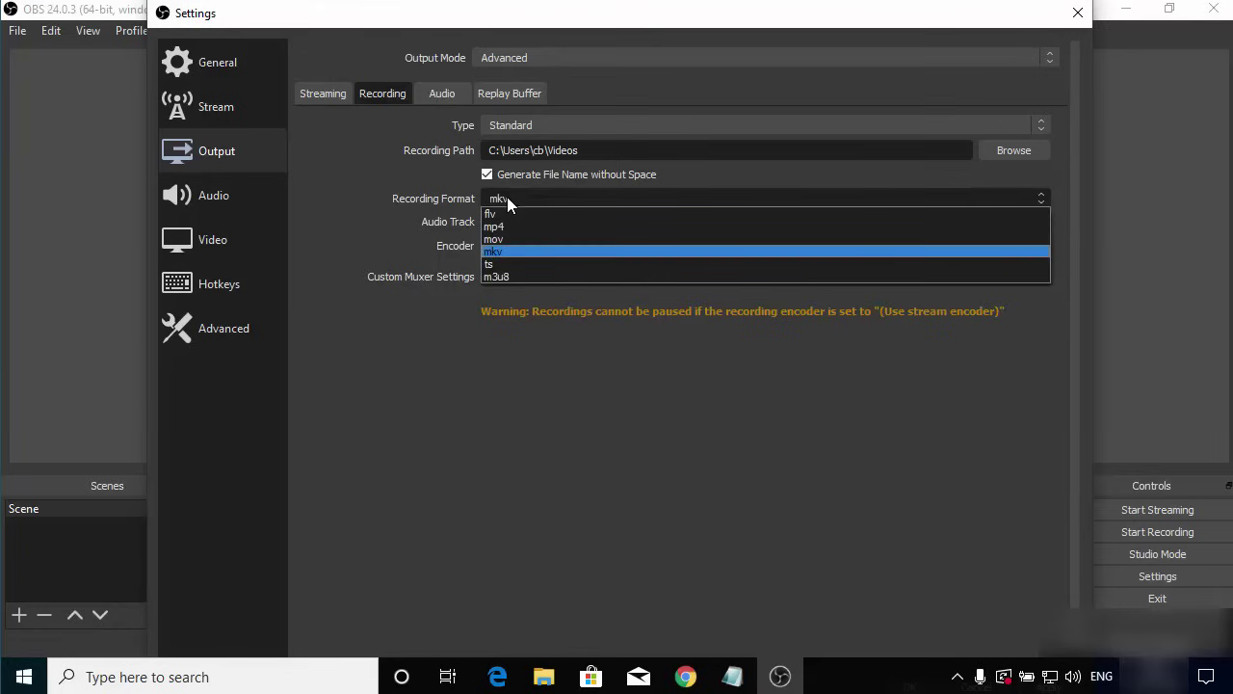
{"action": "left_click", "coordinate": [502, 225]}
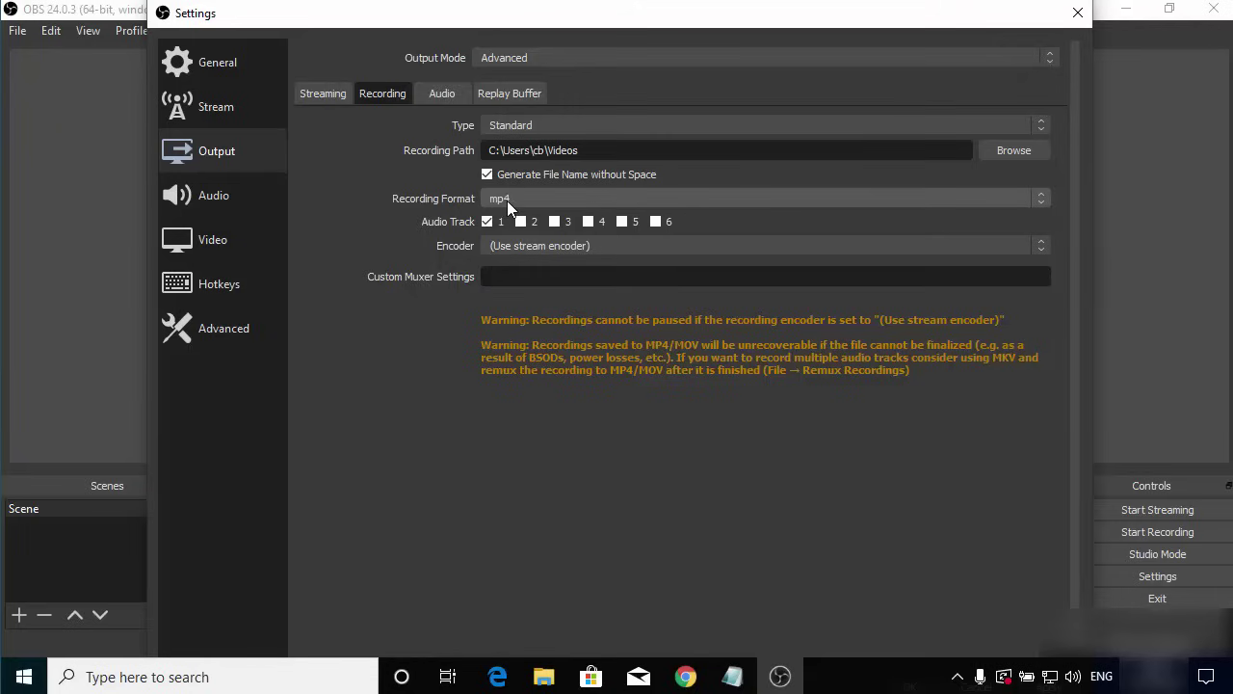
{"action": "left_click", "coordinate": [526, 245]}
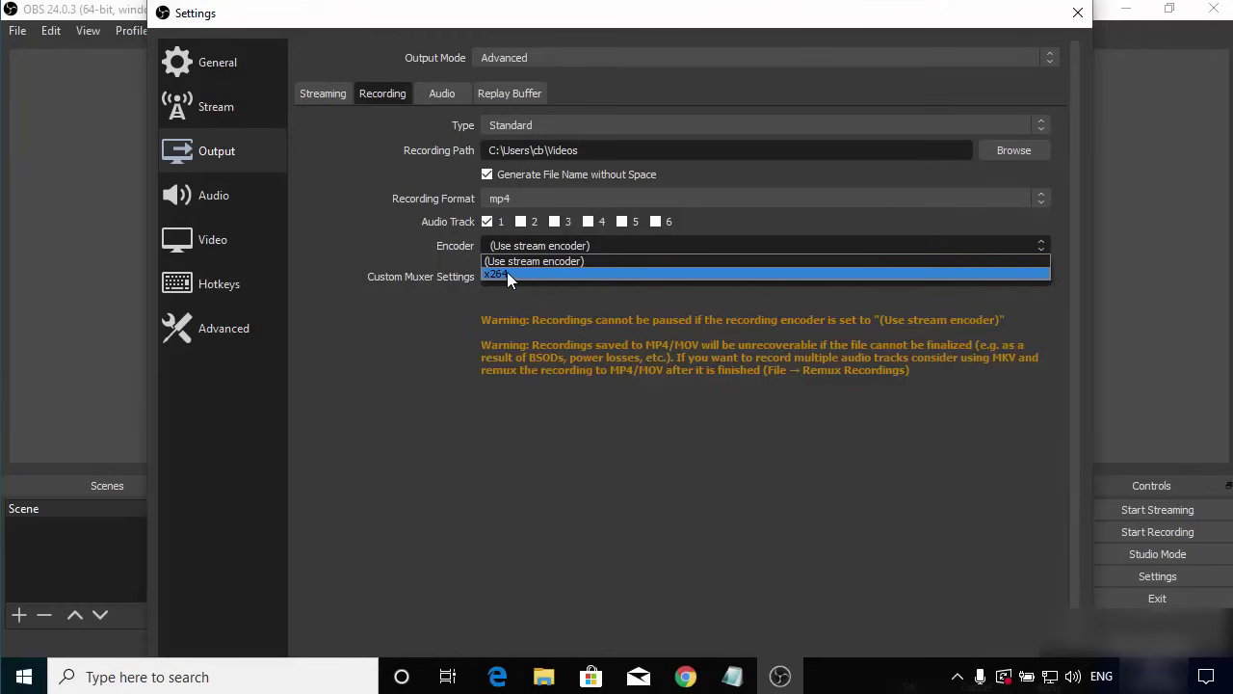
{"action": "left_click", "coordinate": [509, 274]}
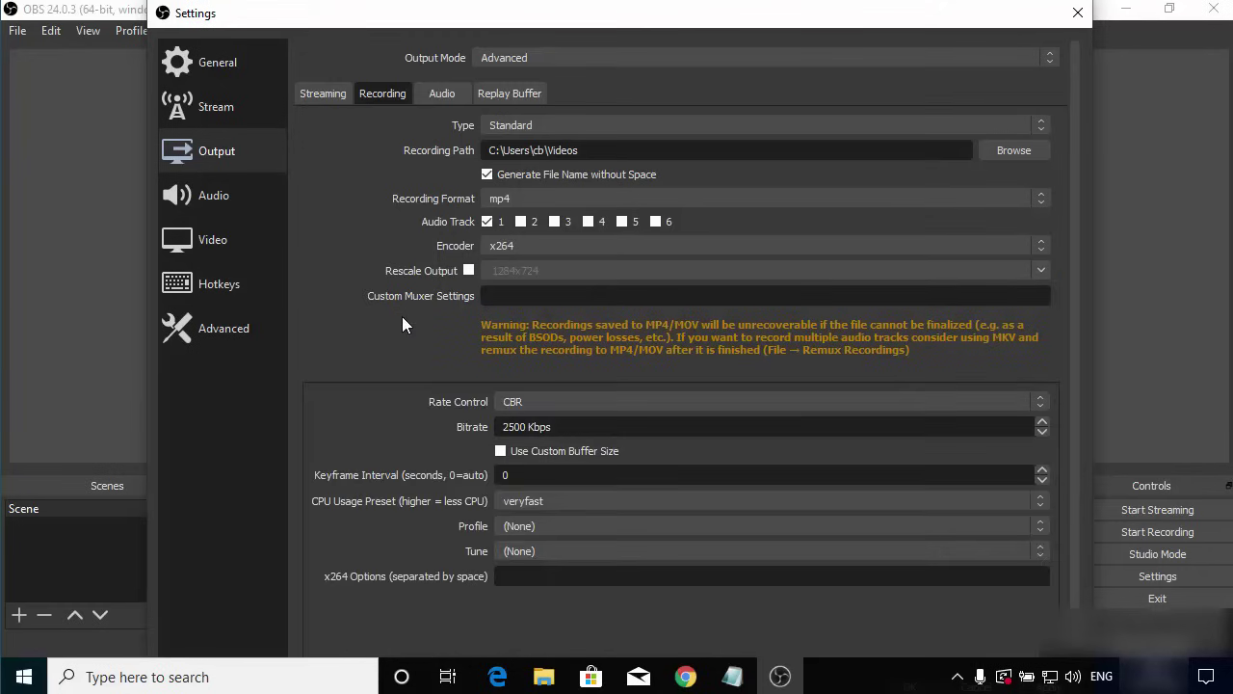
{"action": "scroll", "coordinate": [403, 329], "scroll_direction": "down", "scroll_amount": 1}
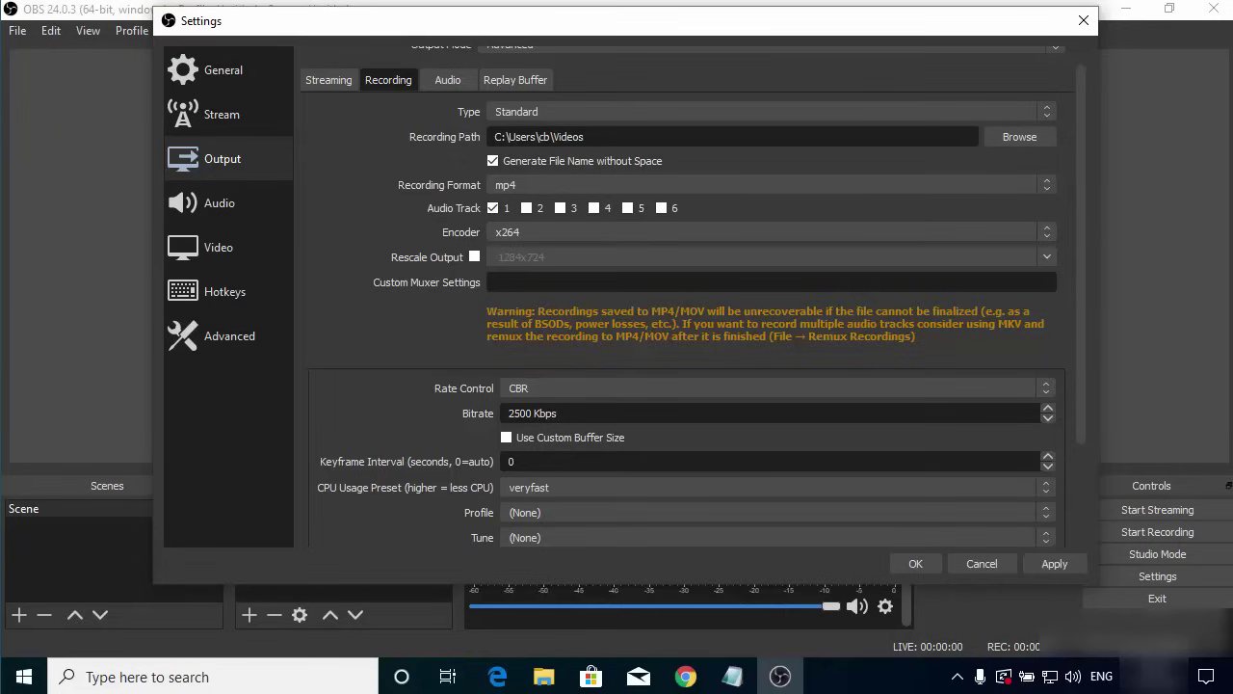
In the audio settings, keep the 44.1khz sample rate and set Mic/Auxiliary Audio to Microphone (High Definition Audio Device)
{"action": "left_click", "coordinate": [228, 203]}
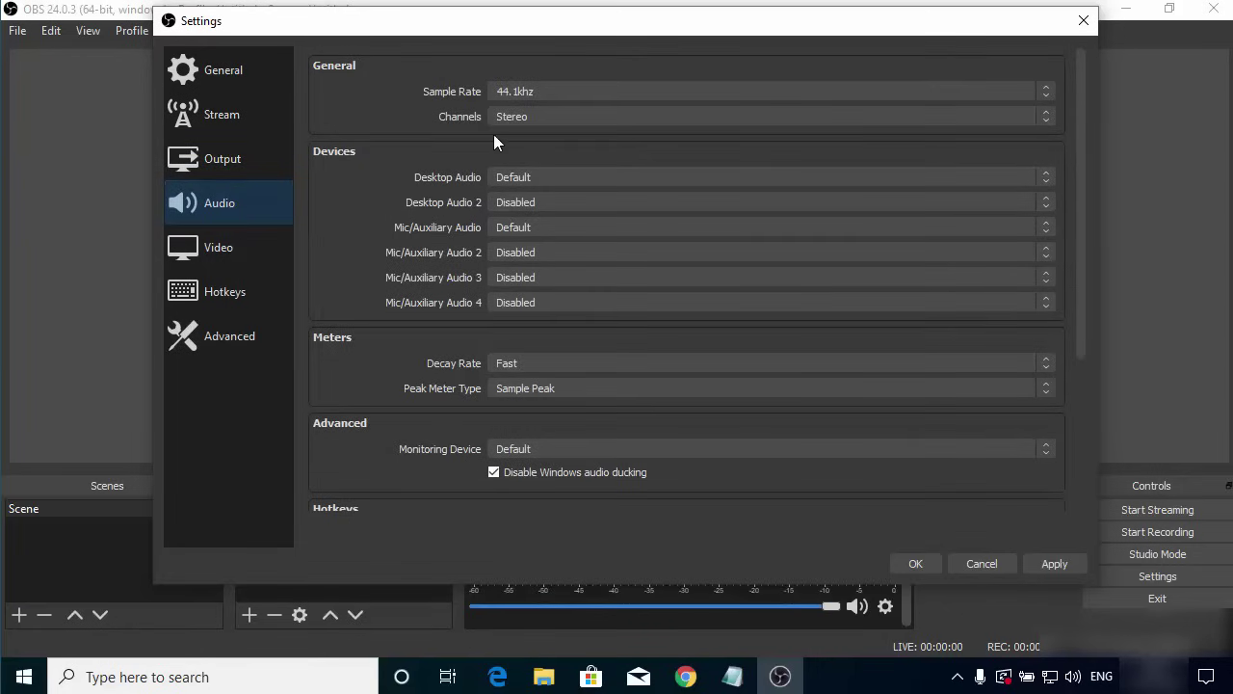
{"action": "left_click", "coordinate": [514, 91]}
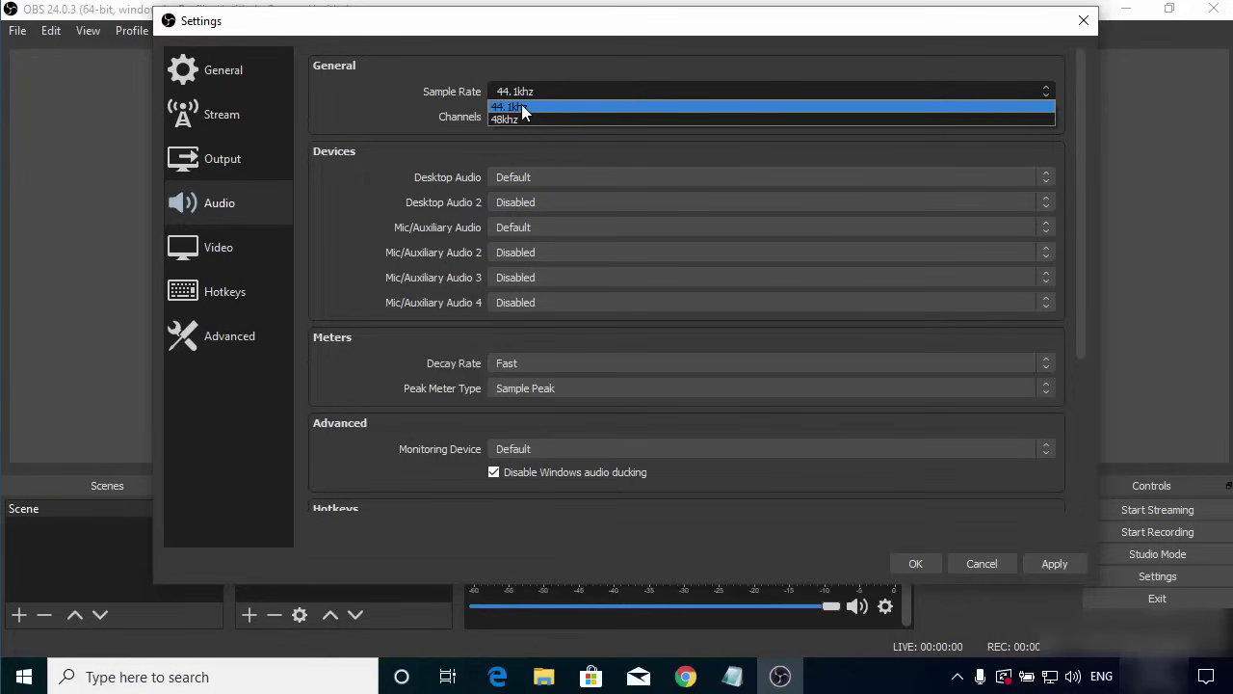
{"action": "left_click", "coordinate": [521, 105]}
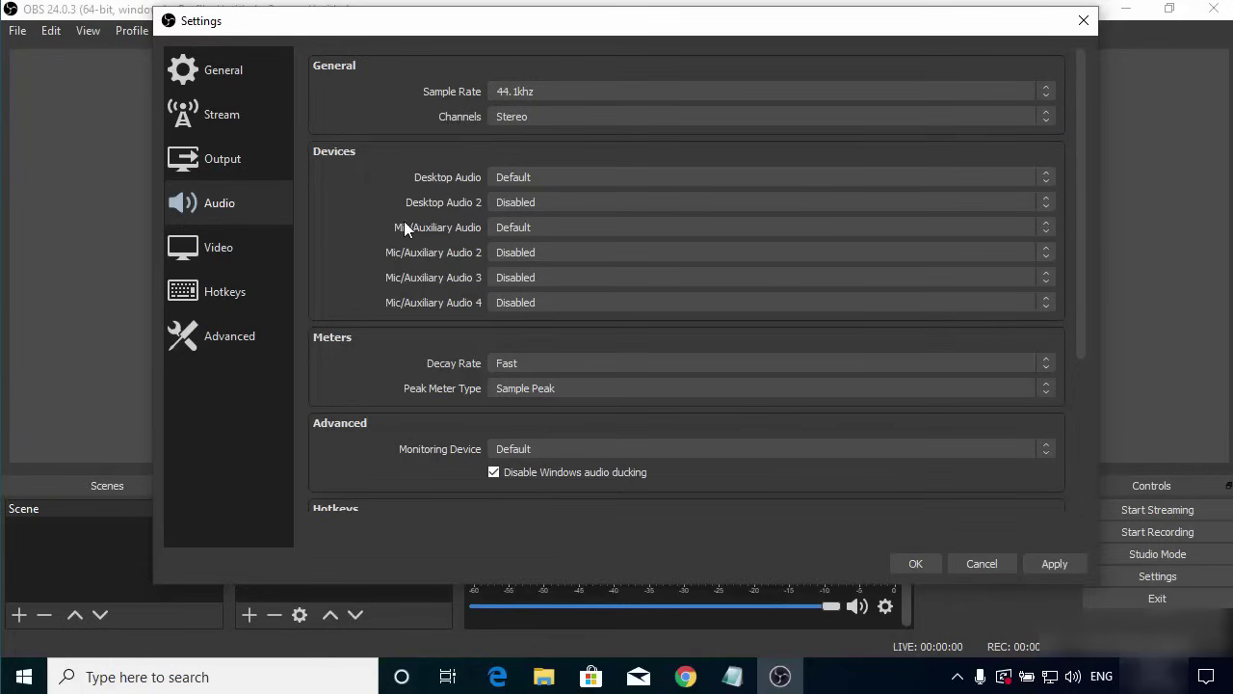
{"action": "left_click", "coordinate": [530, 233]}
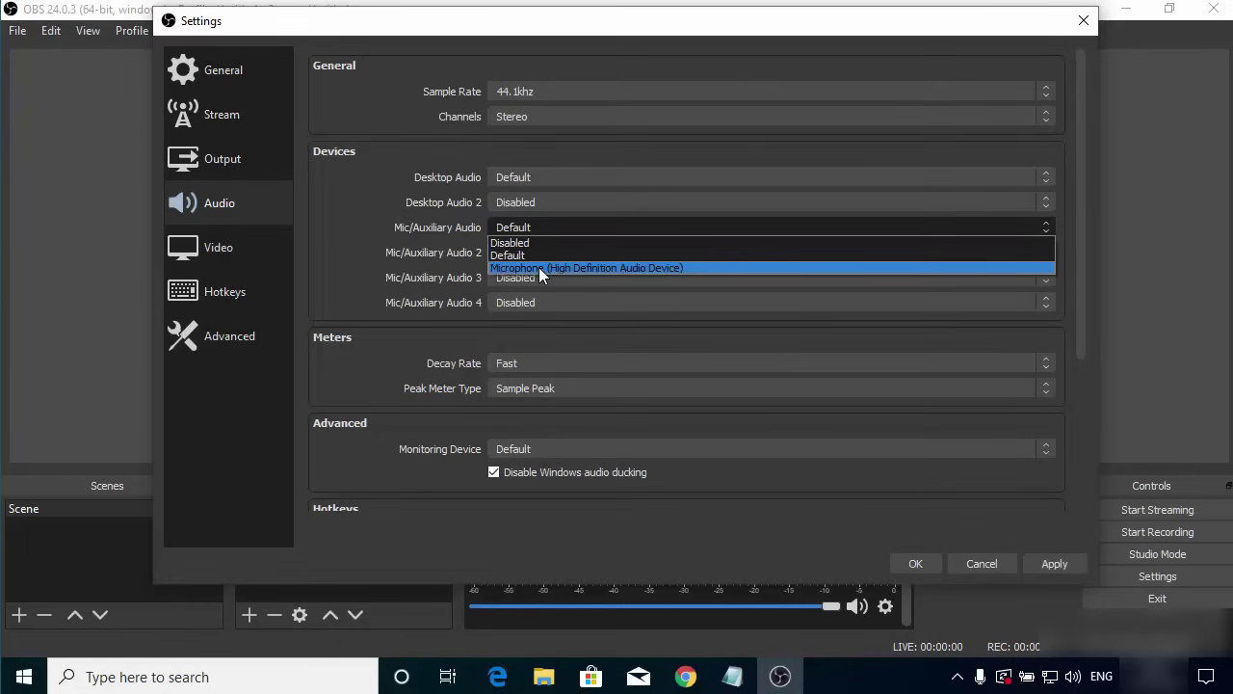
{"action": "left_click", "coordinate": [540, 267]}
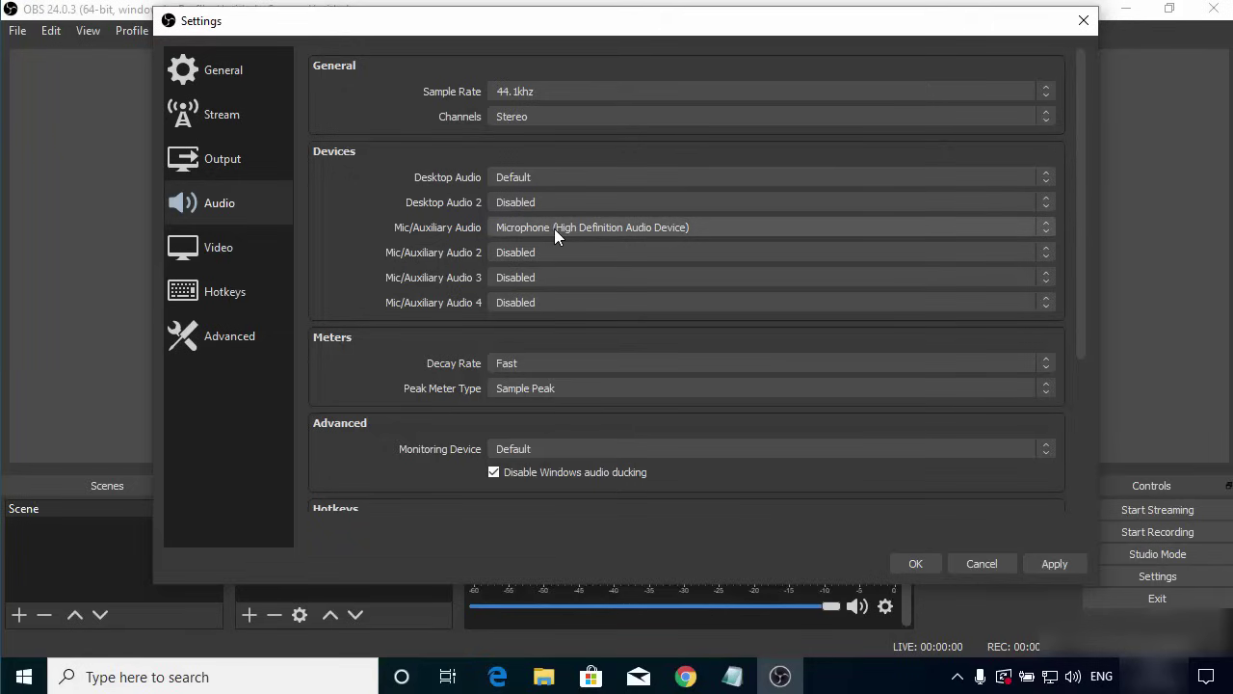
Keep the base canvas resolution of 1284x724 in the video settings and save all the settings
{"action": "left_click", "coordinate": [216, 256]}
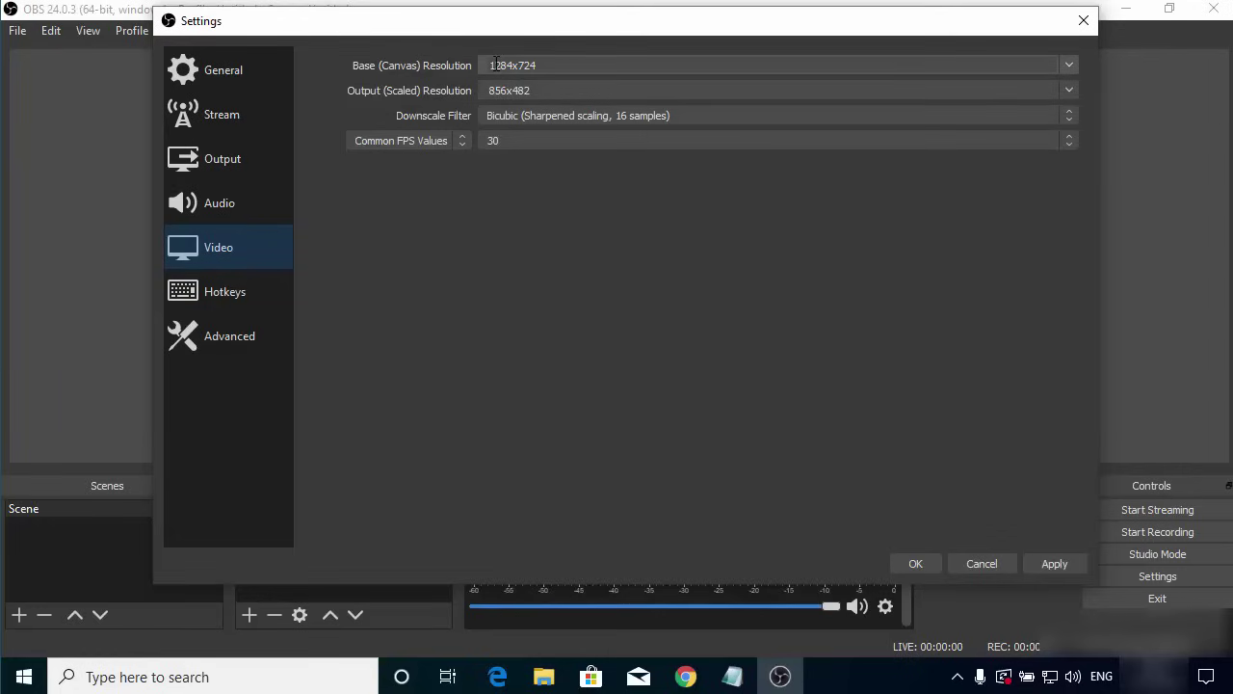
{"action": "left_click", "coordinate": [526, 65]}
{"action": "left_click", "coordinate": [915, 563]}
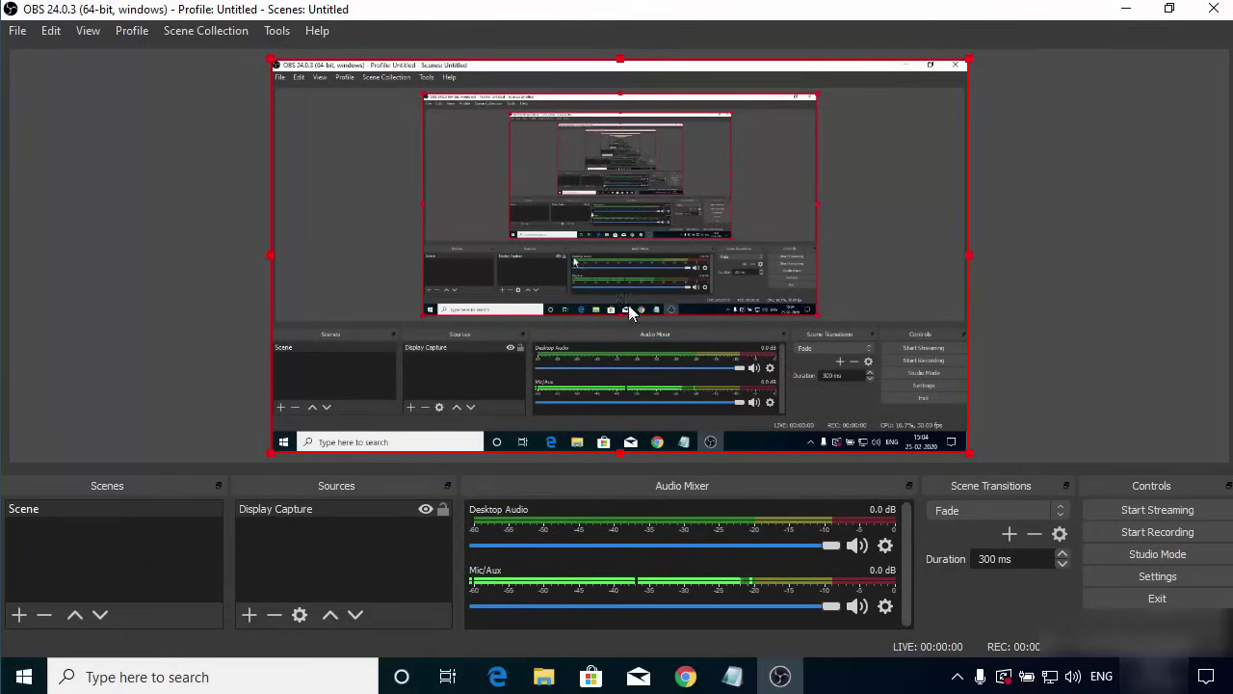
Start recording the display and minimize the OBS window
{"action": "left_click", "coordinate": [1119, 530]}
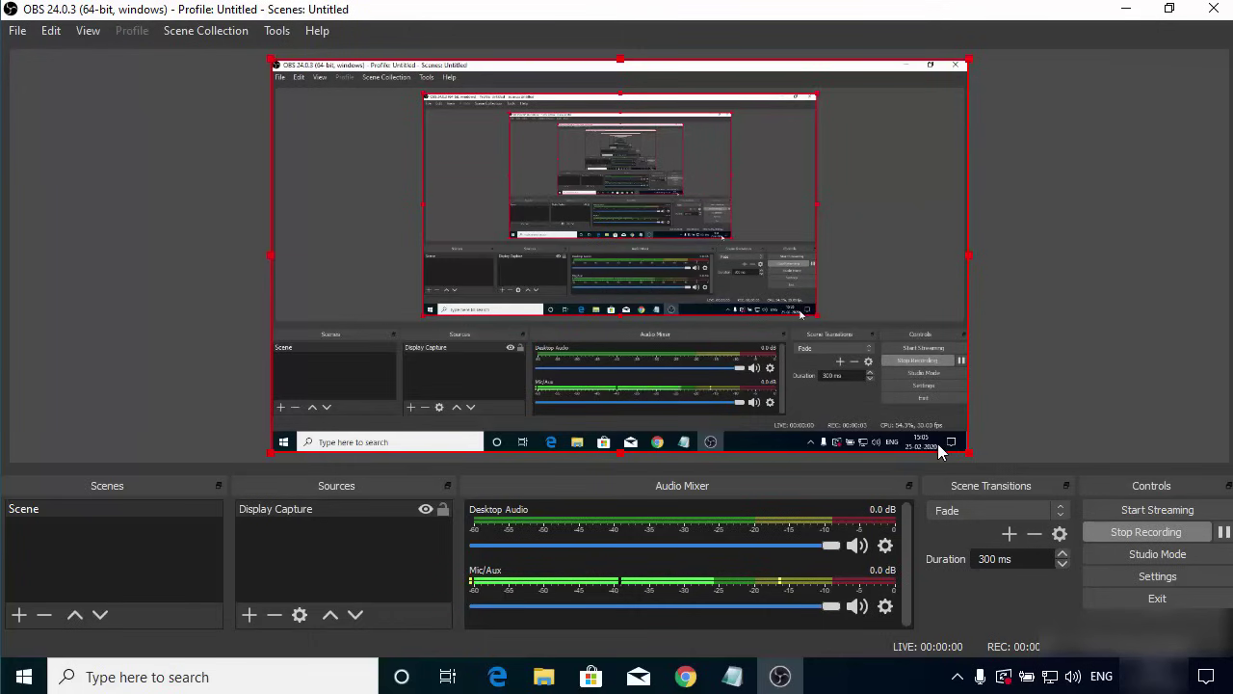
{"action": "left_click", "coordinate": [1125, 8]}
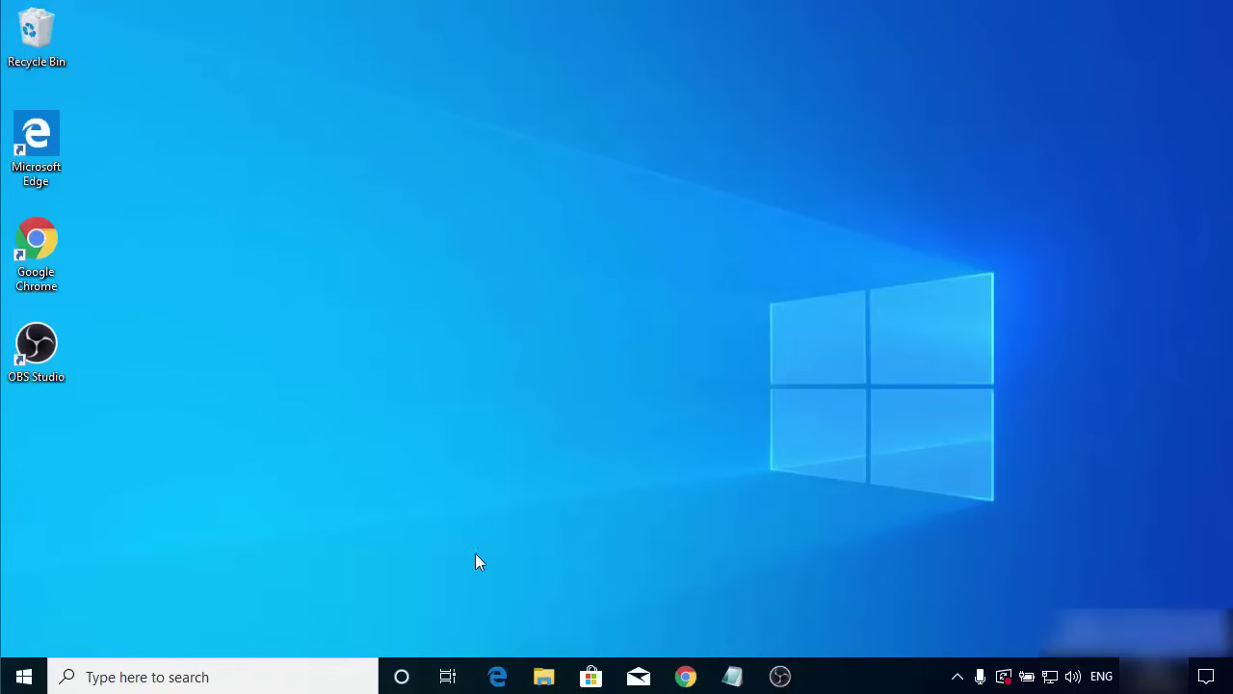
Switch to File Explorer, open the Videos folder and widen the Name column to check the new recording's file name
{"action": "left_click", "coordinate": [542, 675]}
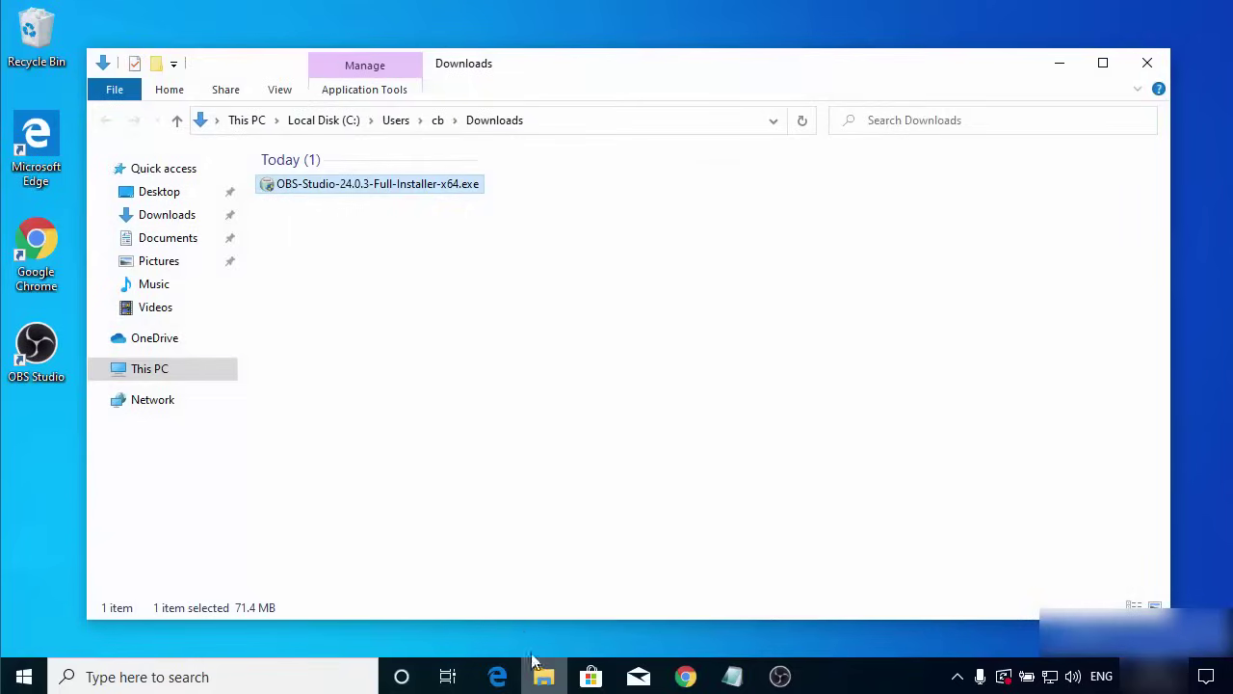
{"action": "left_click", "coordinate": [184, 313]}
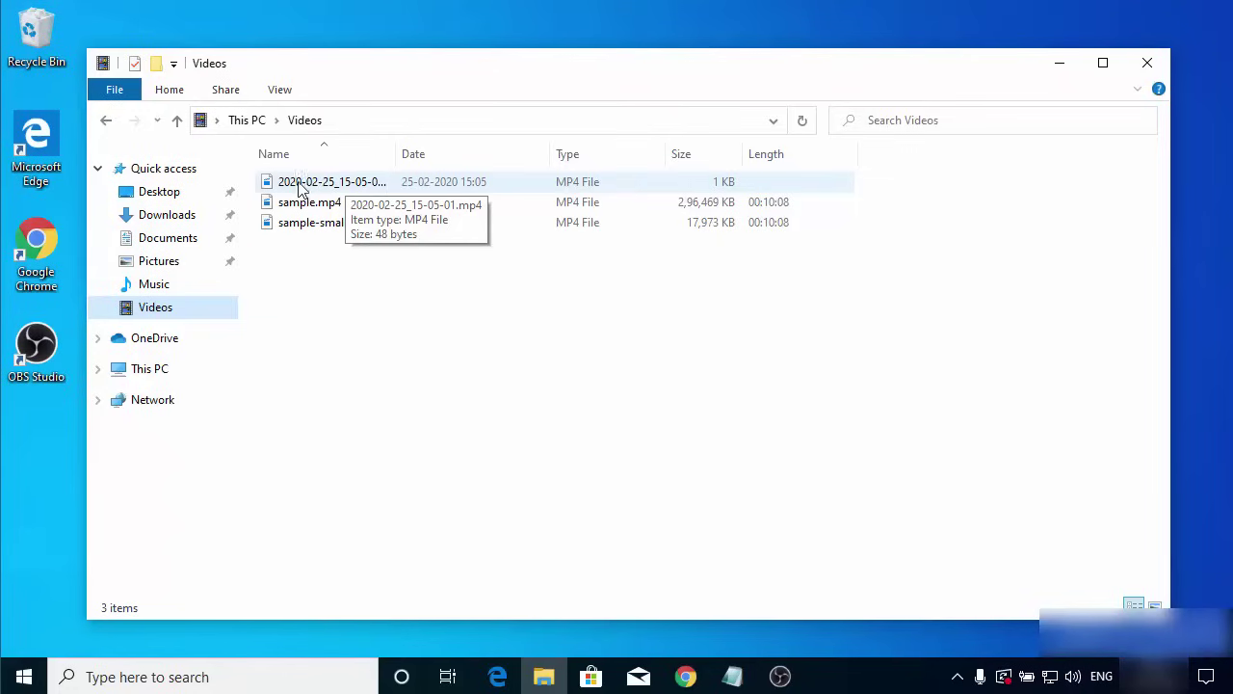
{"action": "left_click_drag", "start_coordinate": [393, 158], "coordinate": [532, 159]}
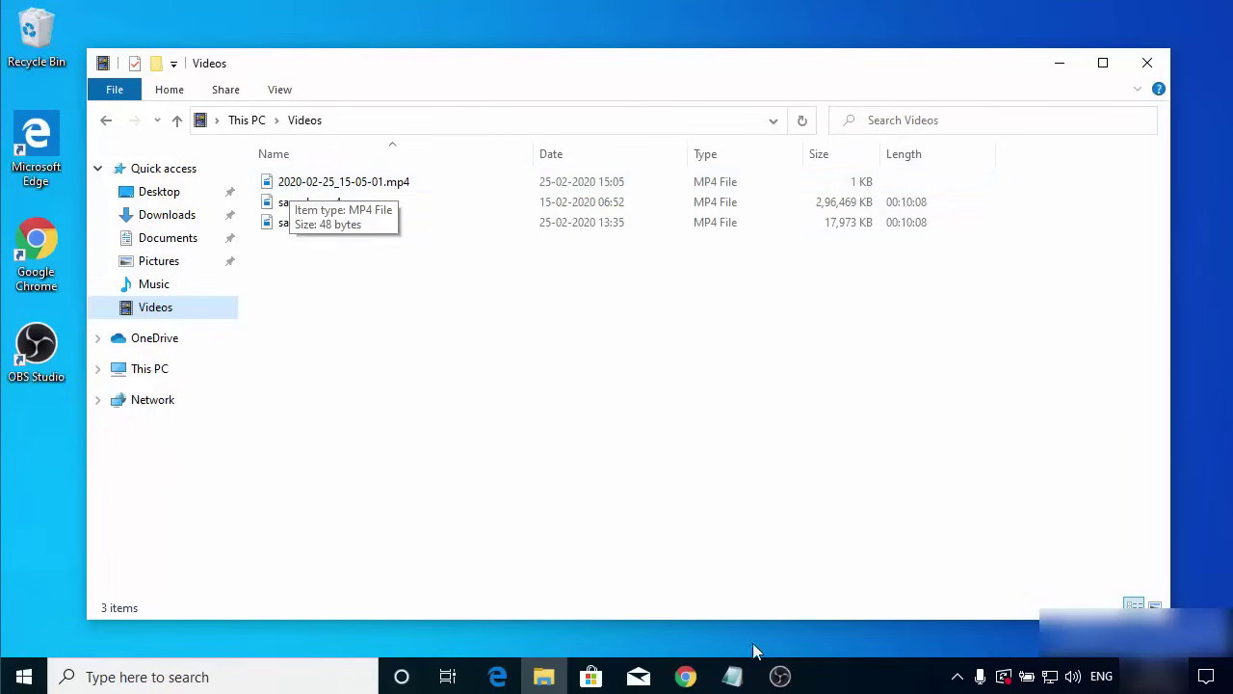
Switch back to OBS Studio, stop the display recording and minimize the OBS window
{"action": "left_click", "coordinate": [780, 676]}
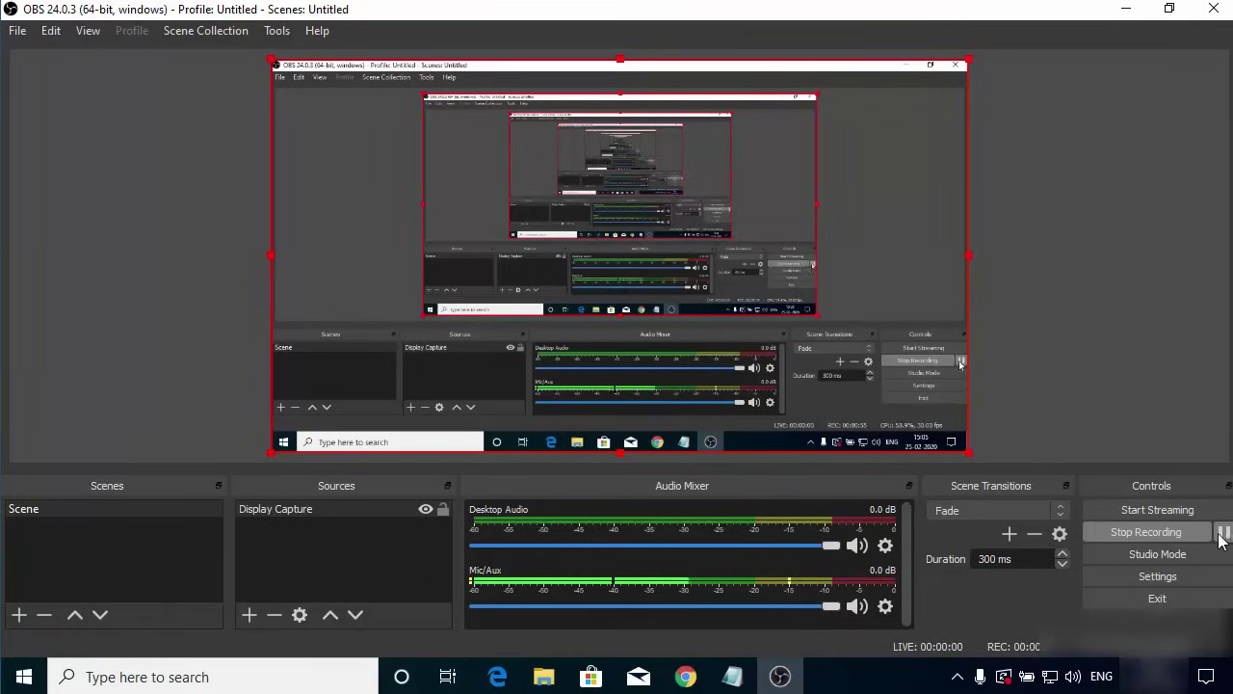
{"action": "left_click", "coordinate": [1146, 531]}
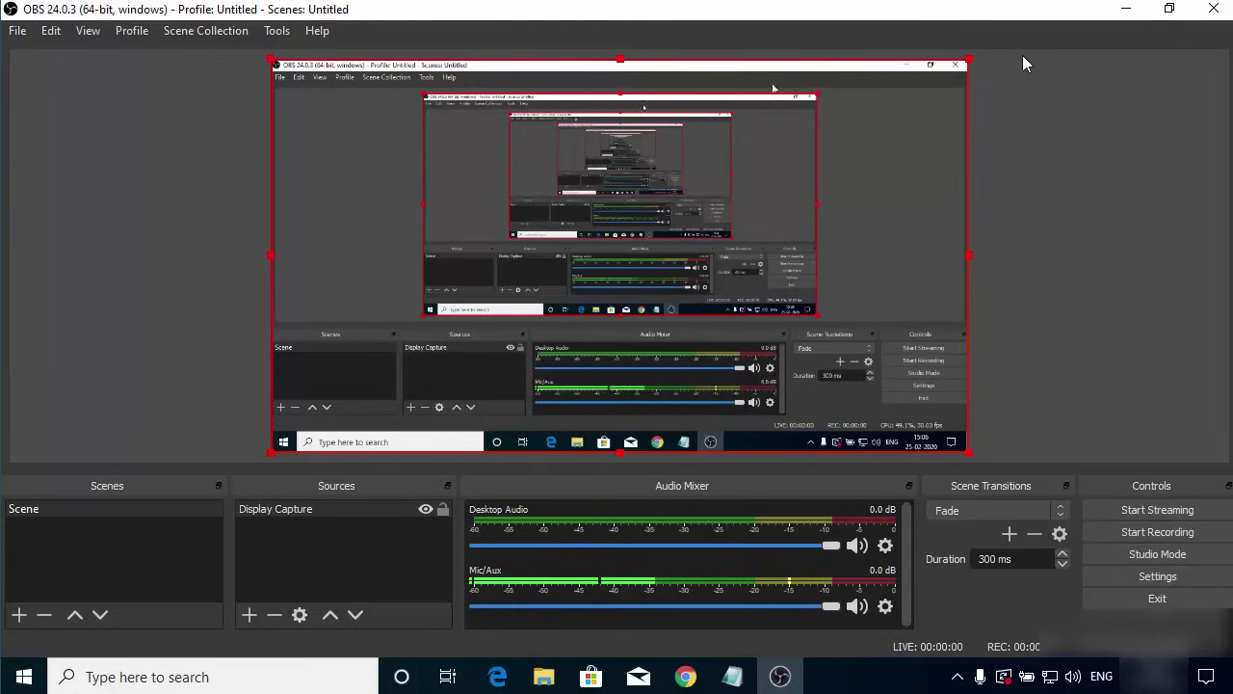
{"action": "left_click", "coordinate": [1125, 9]}
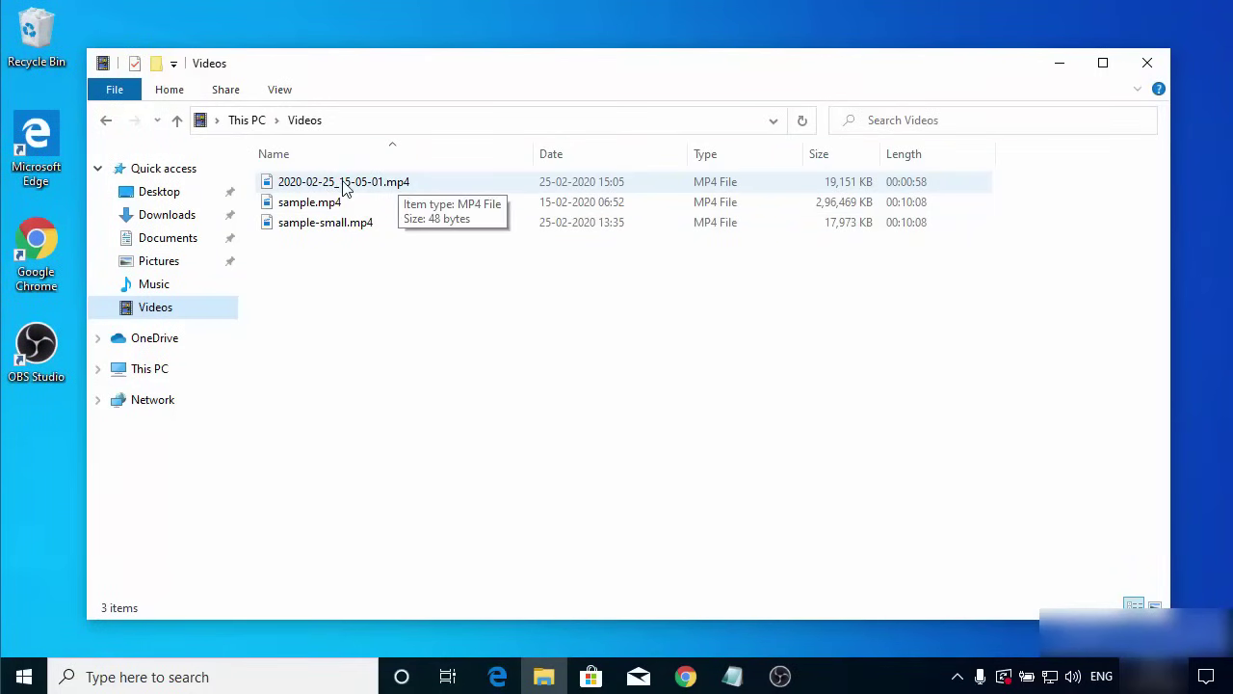
Play the recording 2020-02-25_15-05-01.mp4 from the Videos folder to check it, close the player and minimize File Explorer
{"action": "left_click", "coordinate": [344, 184]}
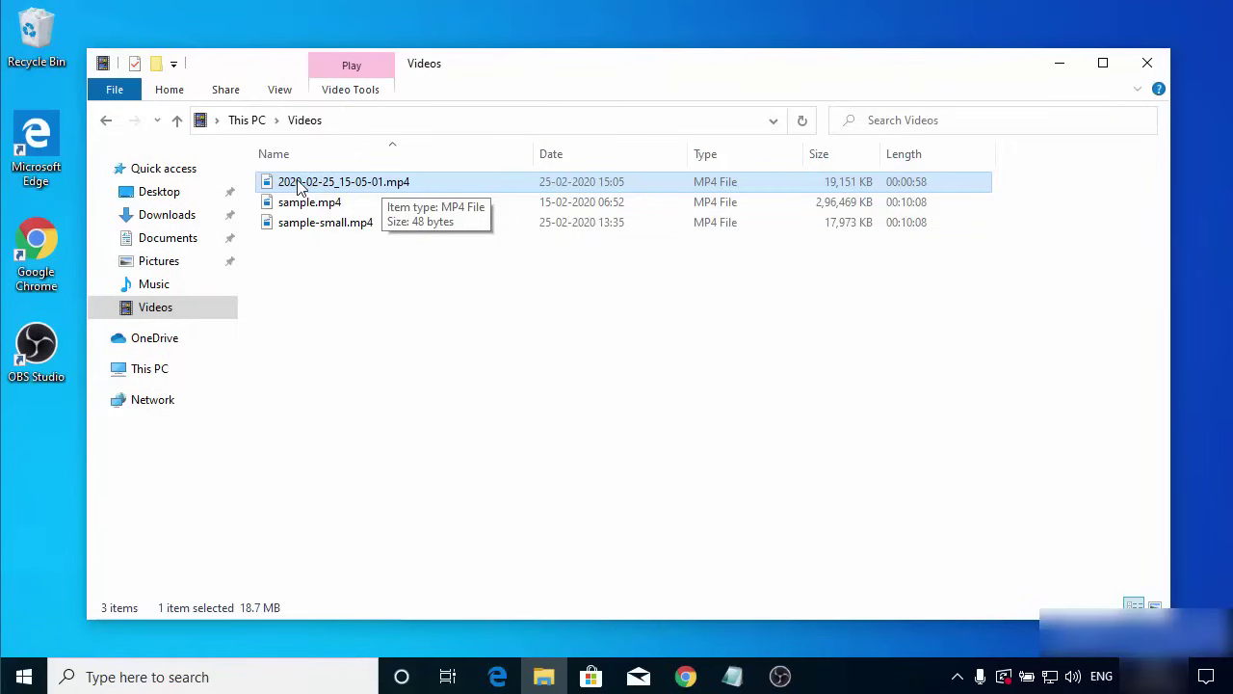
{"action": "double_click", "coordinate": [355, 180]}
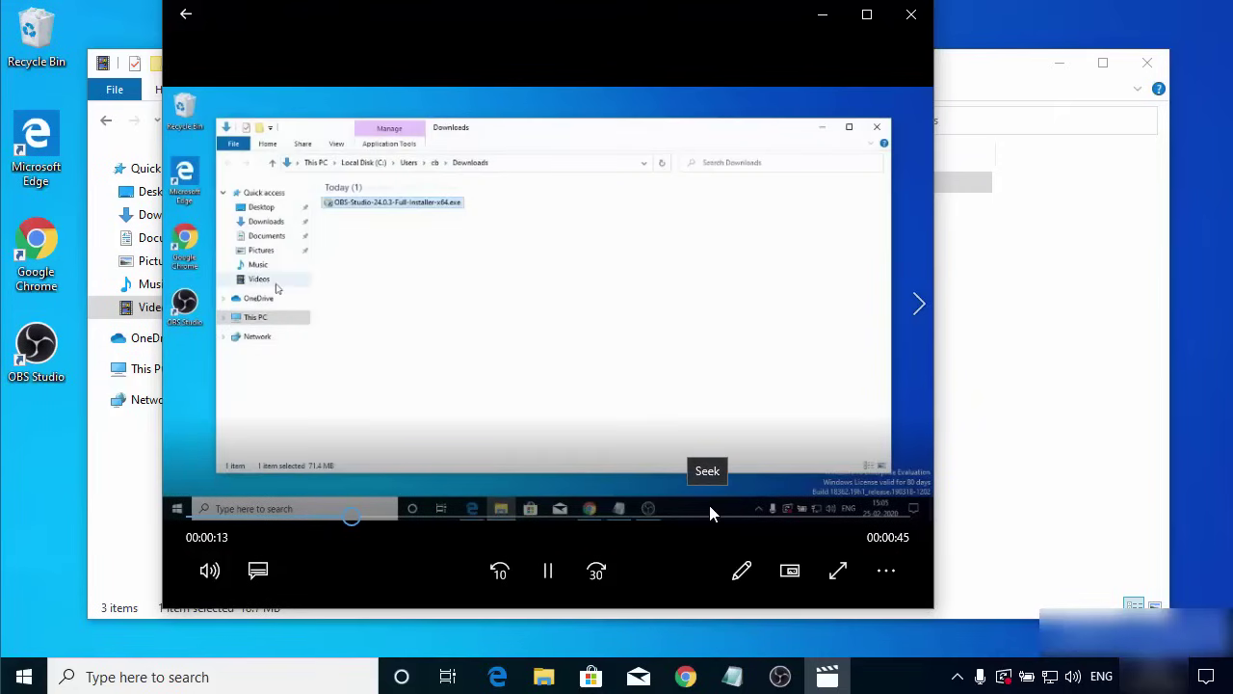
{"action": "left_click", "coordinate": [911, 14]}
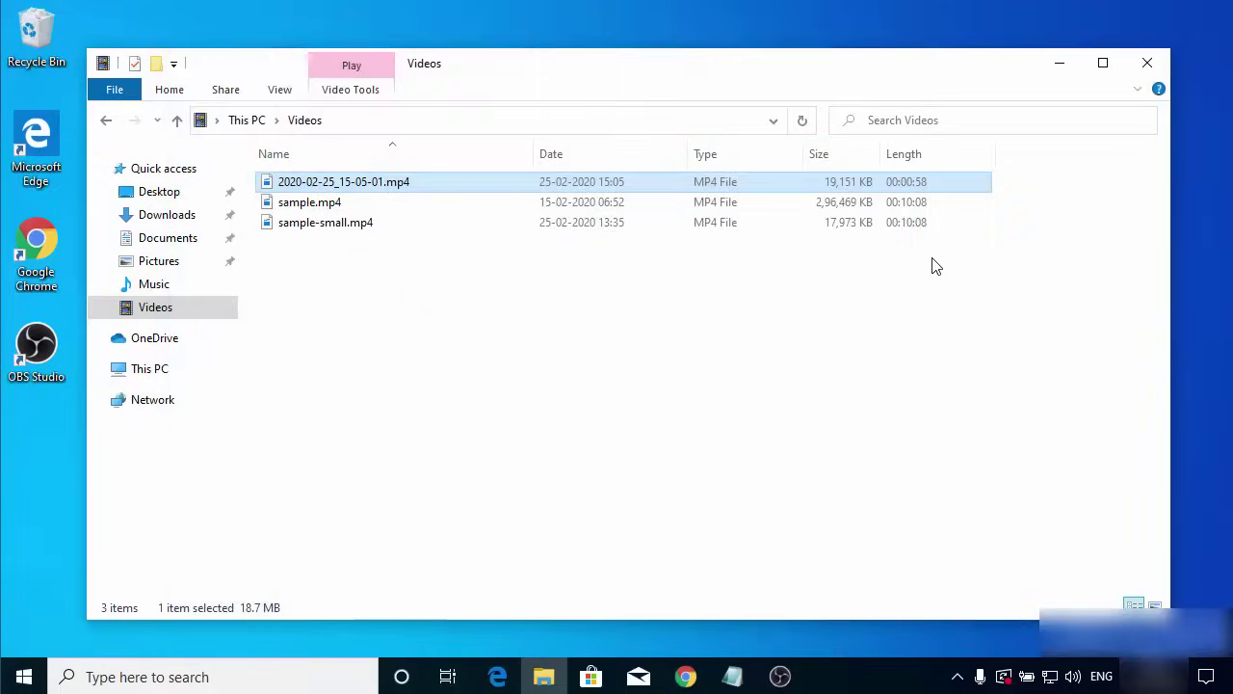
{"action": "left_click", "coordinate": [1061, 66]}
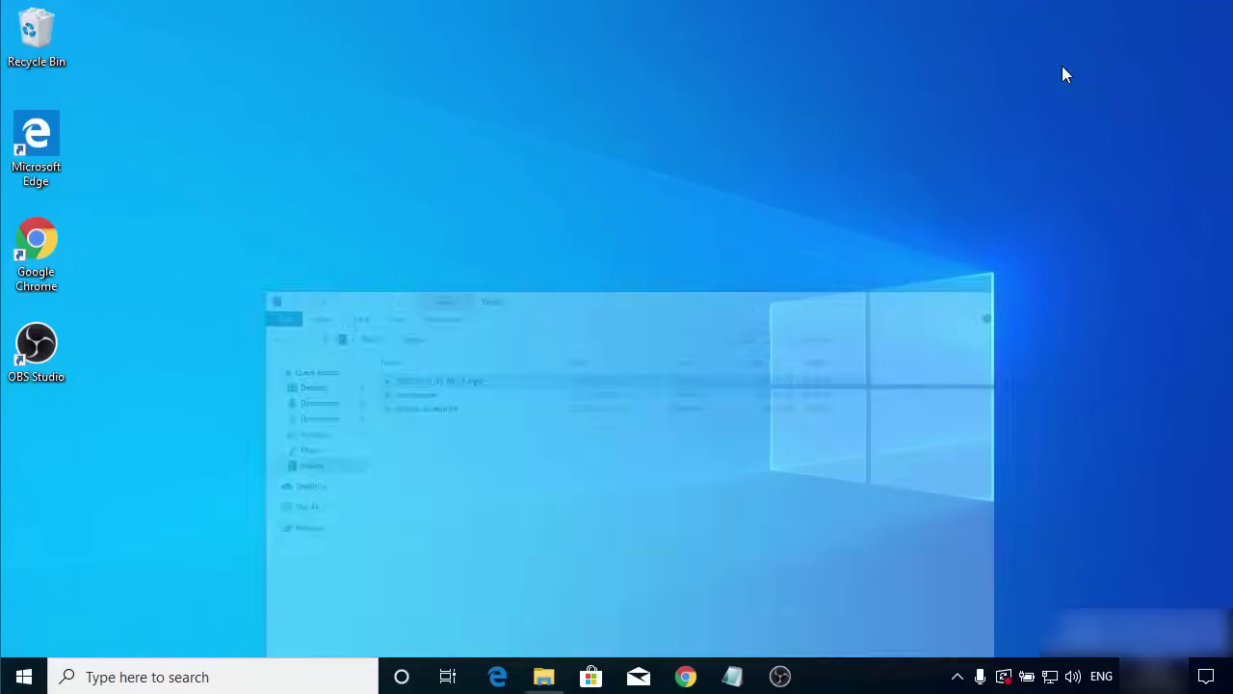